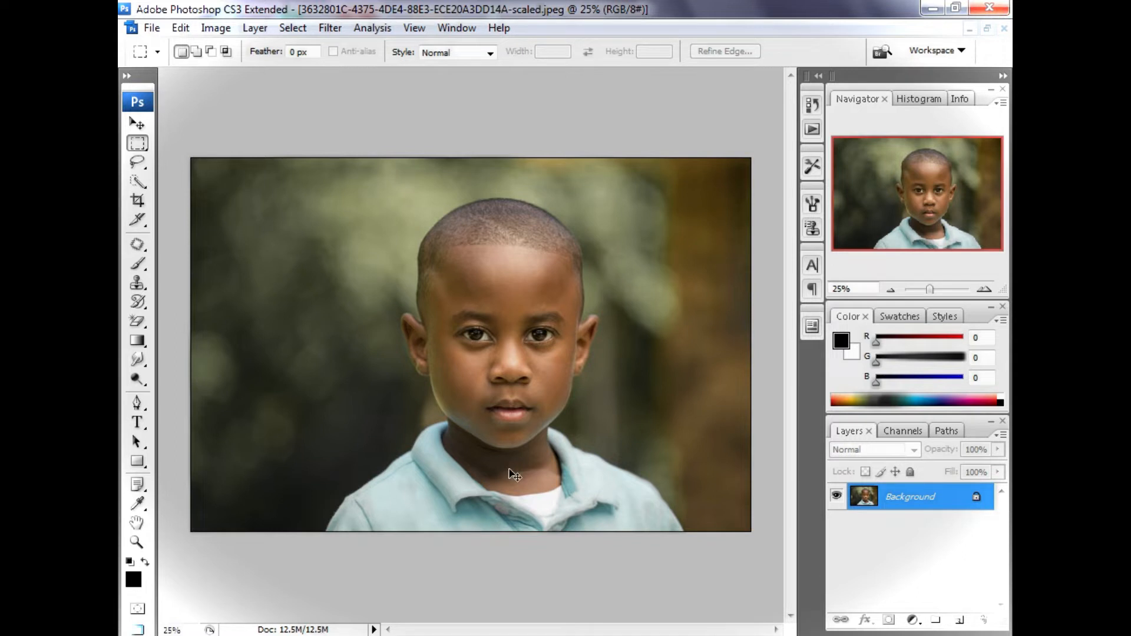
Duplicate the Background layer, create a new layer group and move the duplicate into it
key(ctrl+j)
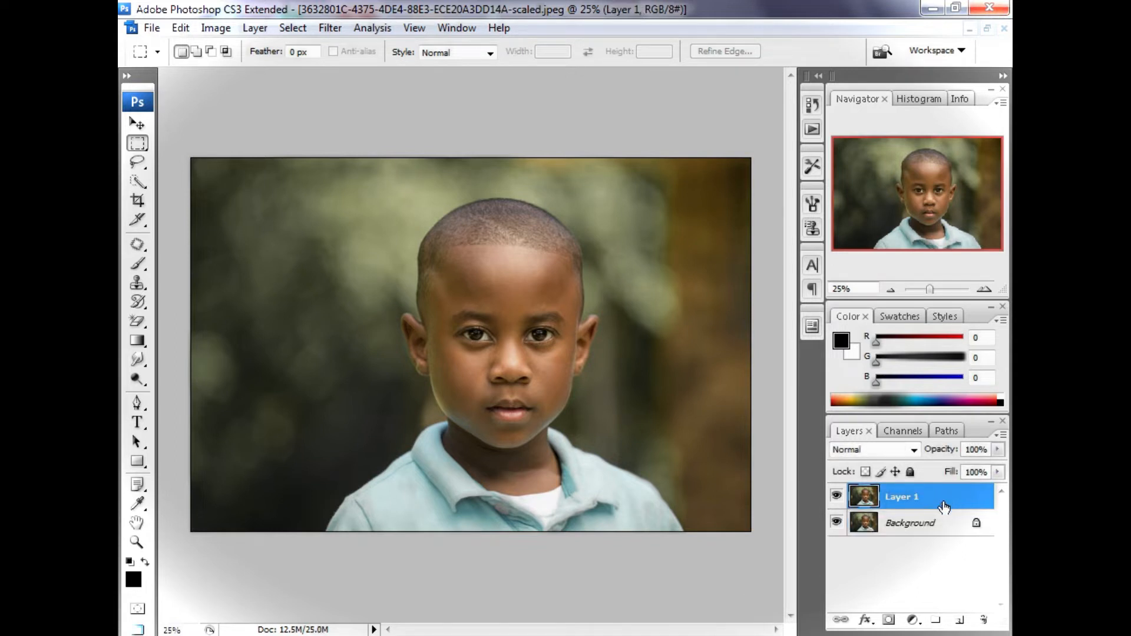
click(937, 622)
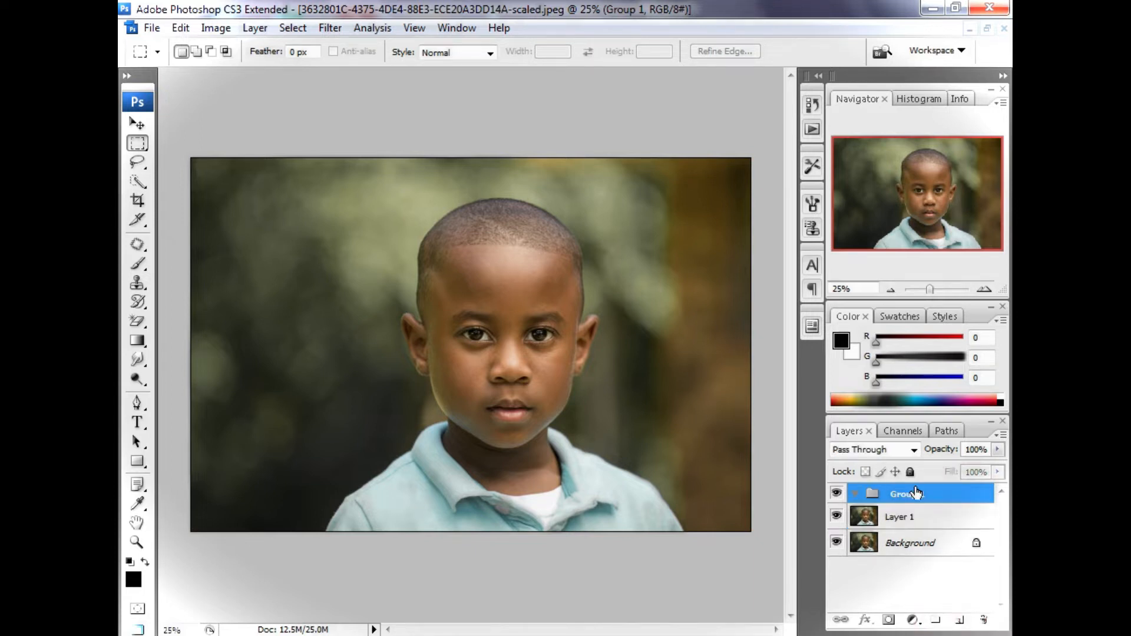
drag(914, 519, 912, 497)
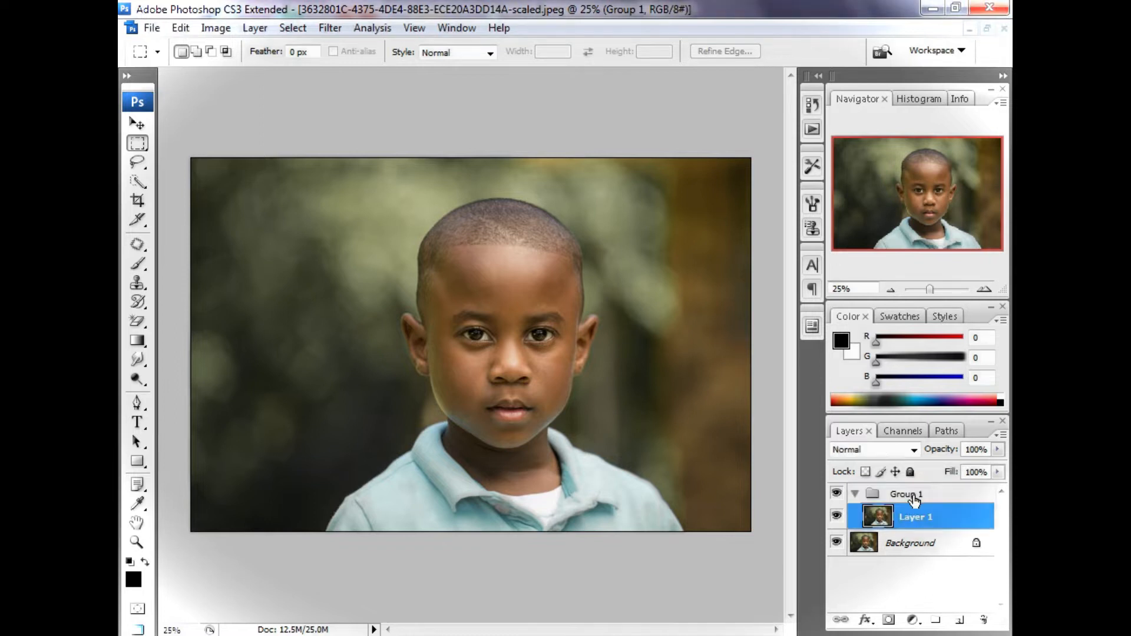
click(854, 494)
click(854, 495)
click(854, 496)
click(855, 495)
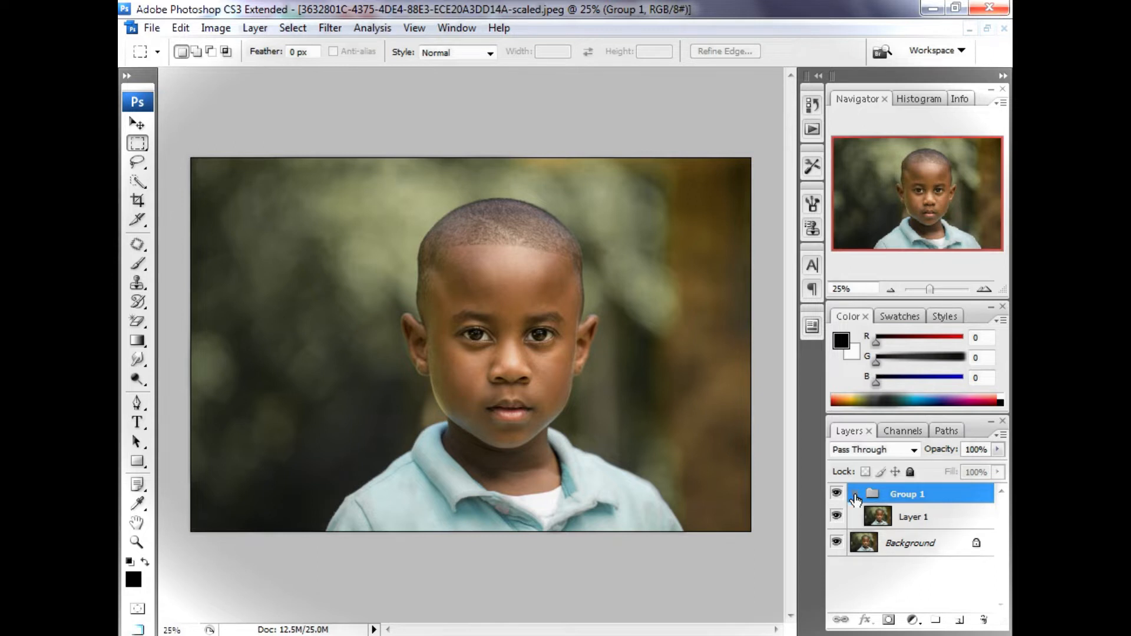
click(855, 496)
click(855, 495)
Add a Solid Color fill layer in ffffcc above Layer 1 and invert its mask to black
click(910, 518)
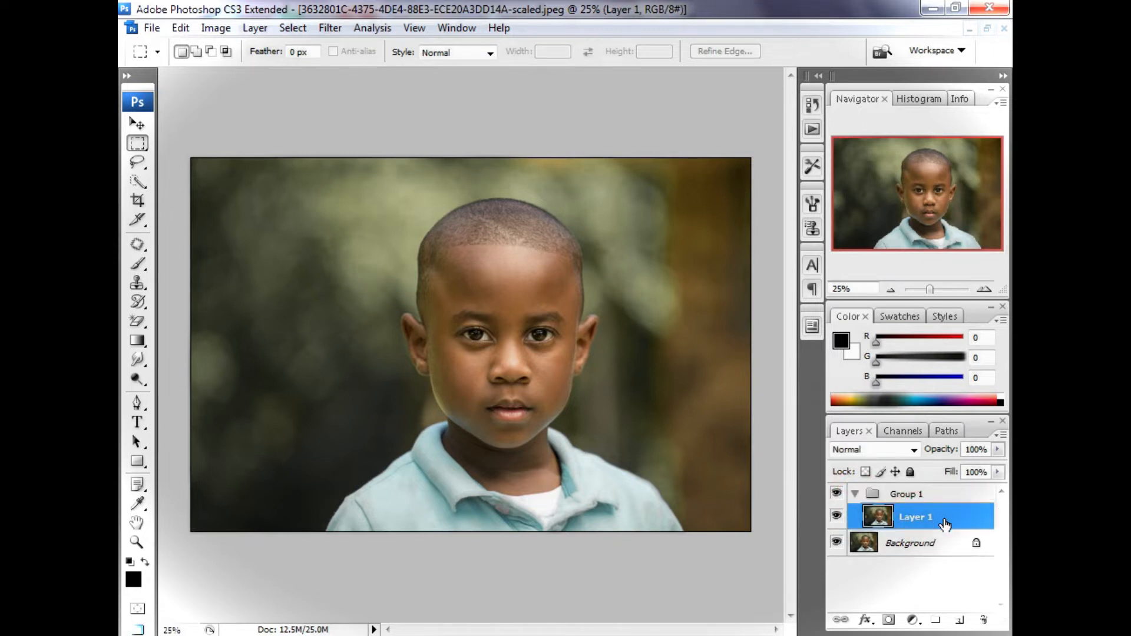
click(915, 622)
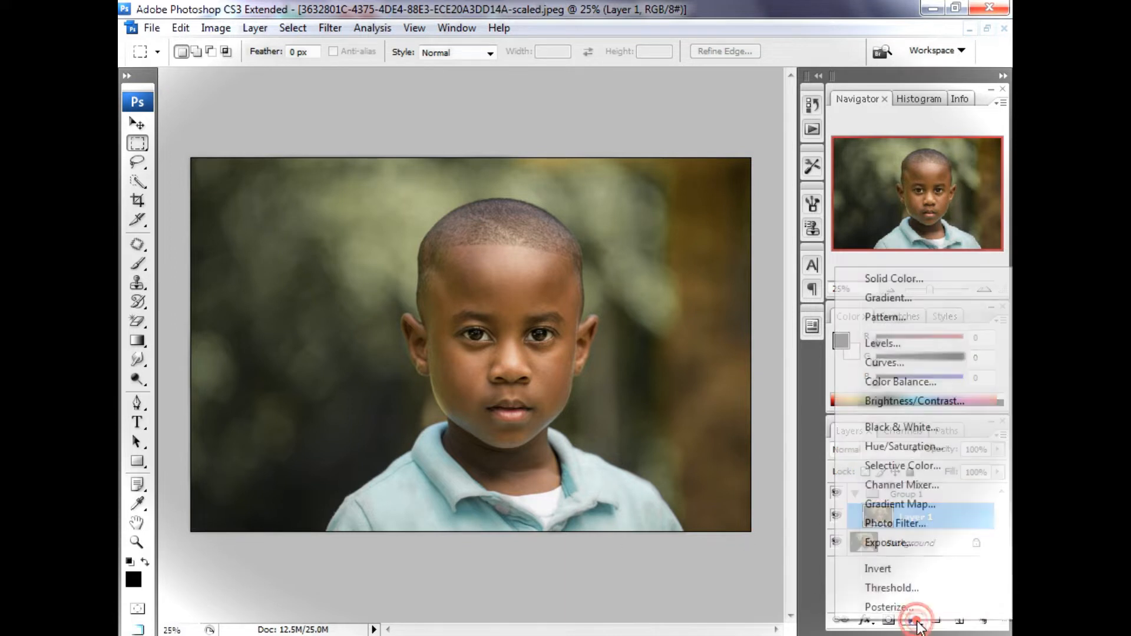
click(883, 281)
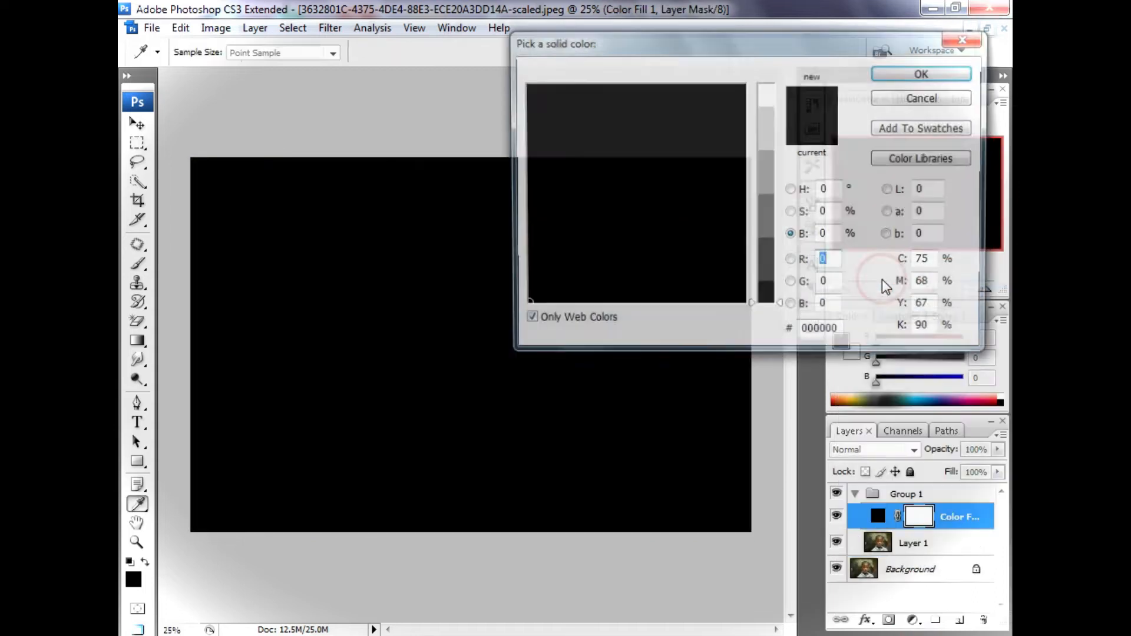
click(770, 104)
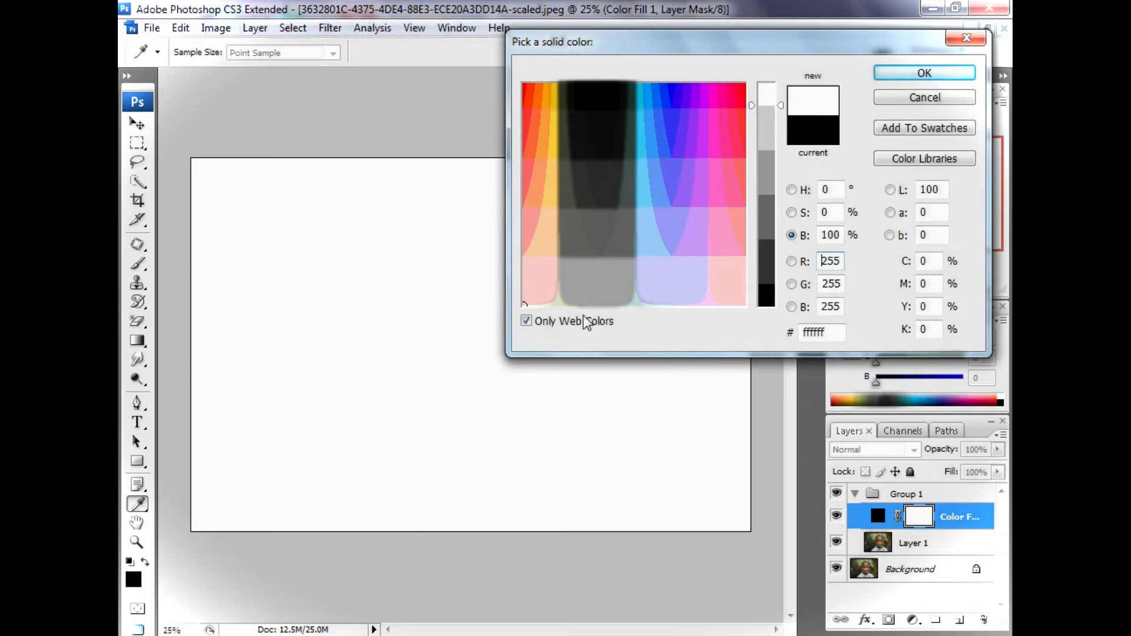
click(559, 305)
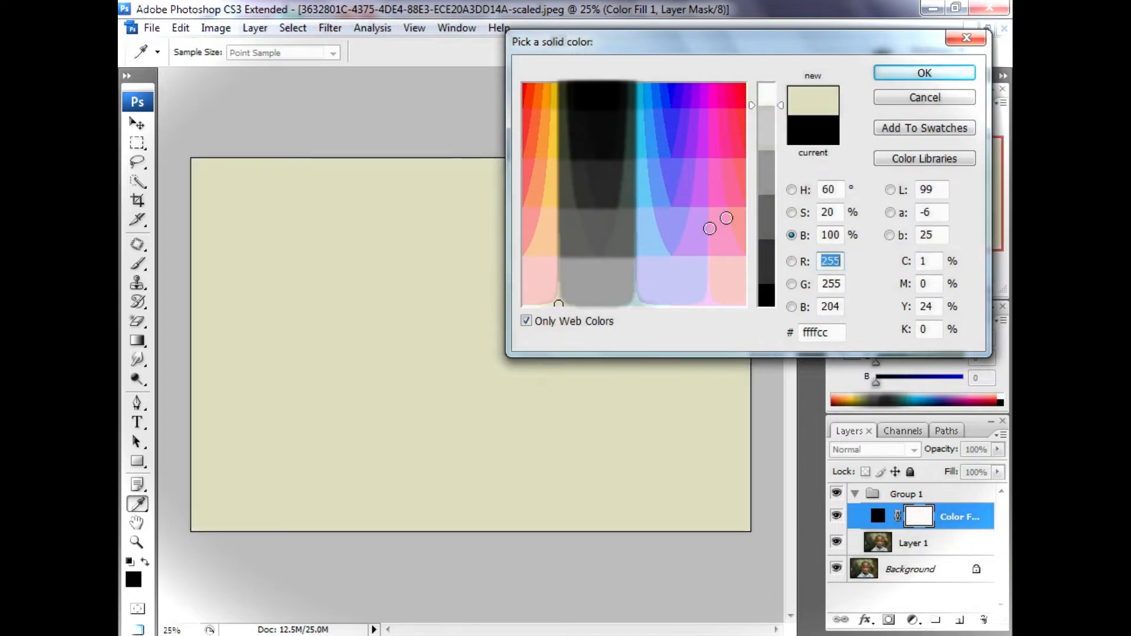
click(897, 73)
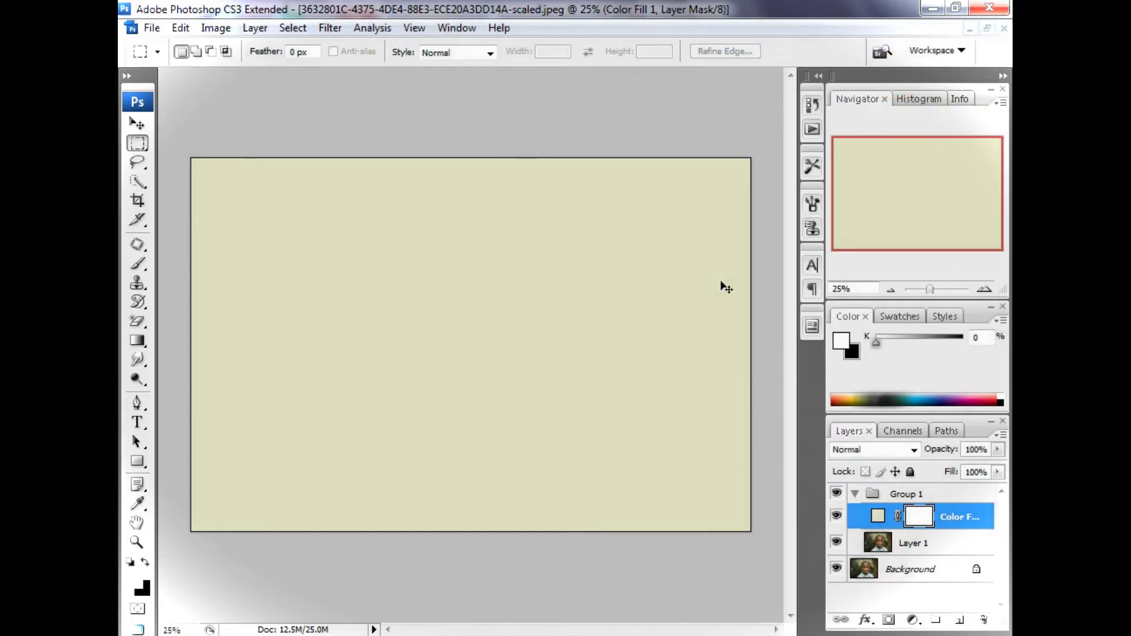
key(ctrl+i)
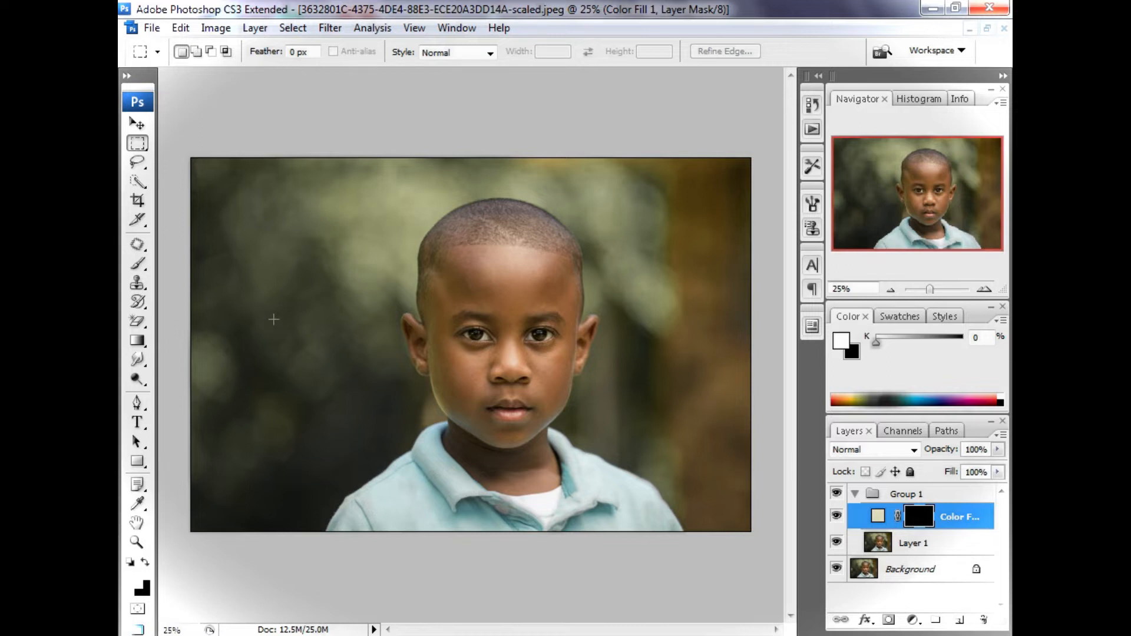
Start a Pen tool path at the shirt collar and trace up the boy's jaw to the earlobe
click(139, 268)
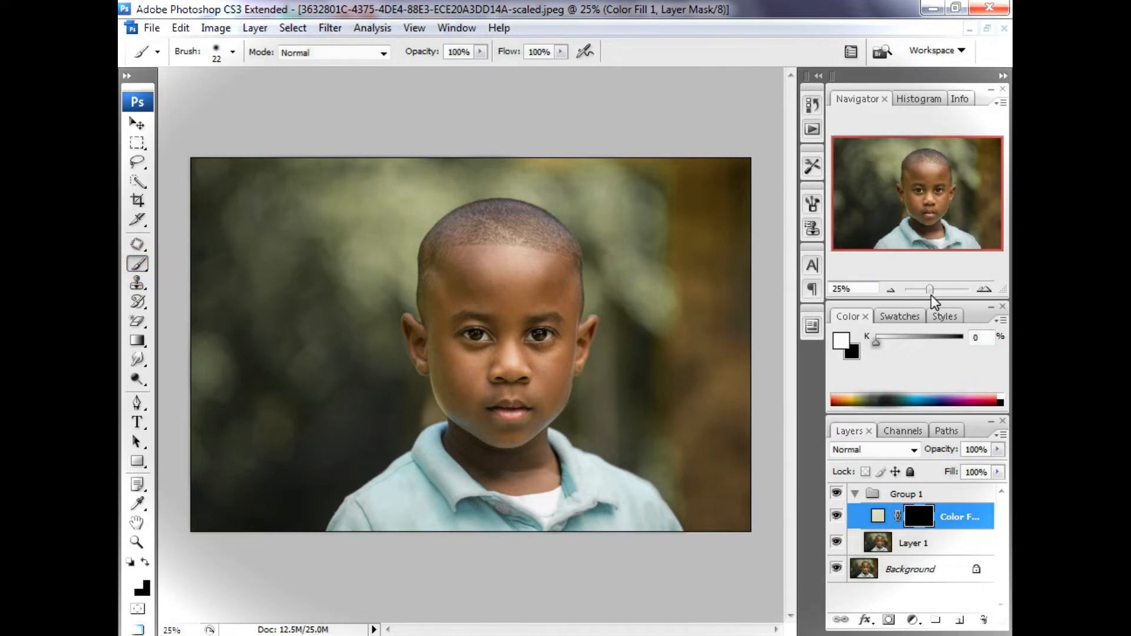
drag(934, 288, 932, 288)
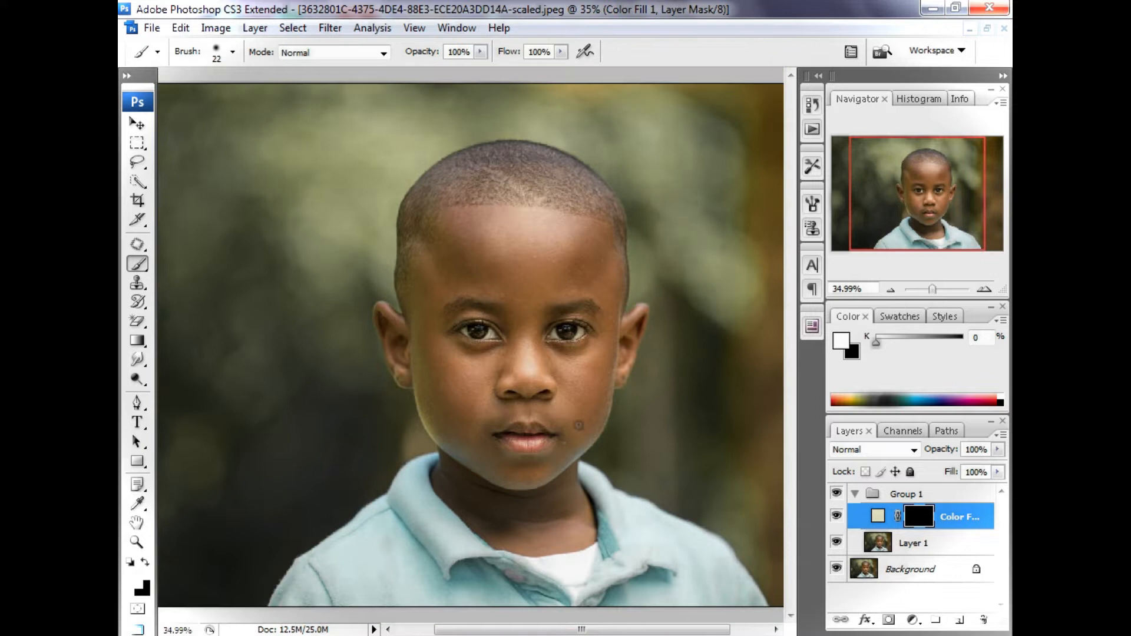
click(138, 403)
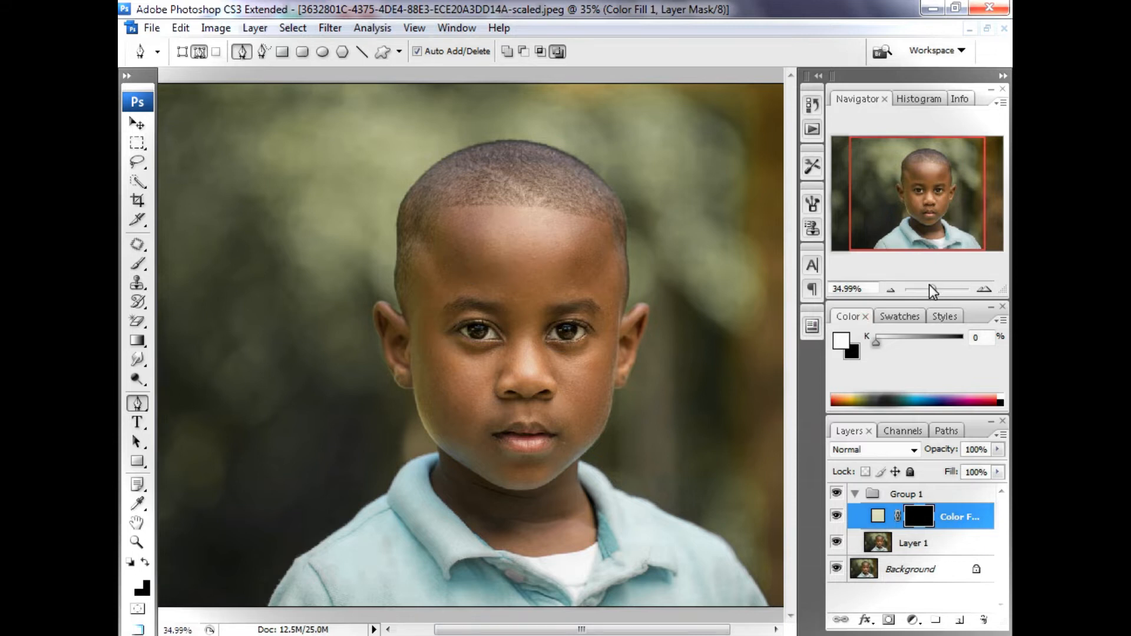
drag(929, 286, 937, 289)
click(410, 446)
click(407, 418)
click(404, 397)
click(350, 307)
click(345, 274)
click(331, 225)
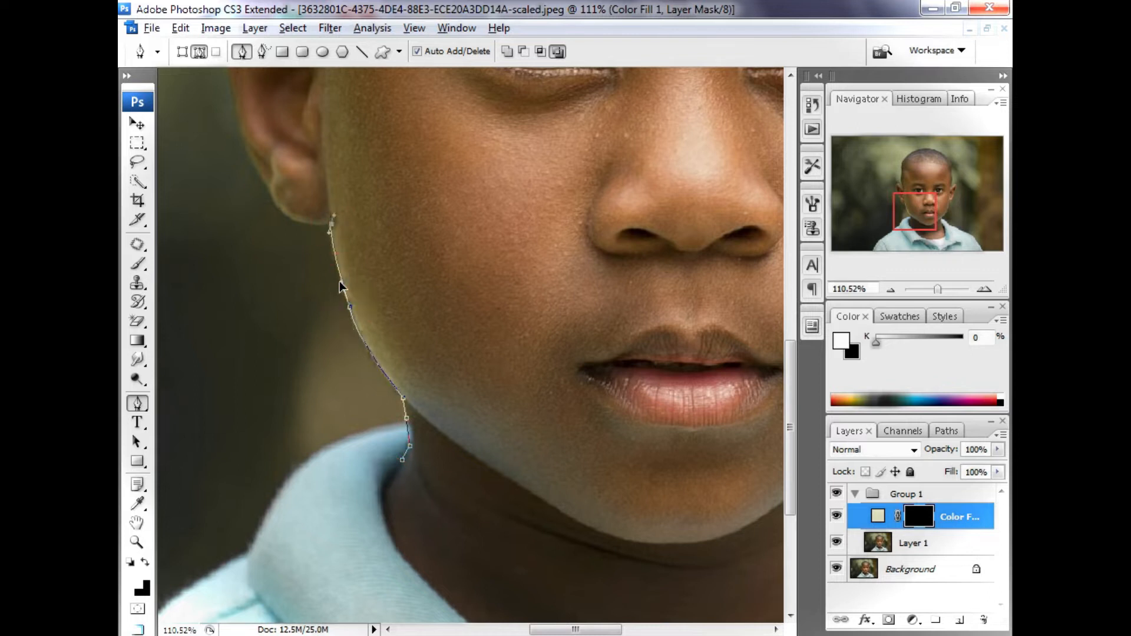
Continue the path around the outer edge of the first ear to where it meets the hair
drag(298, 245, 336, 438)
click(310, 400)
click(299, 380)
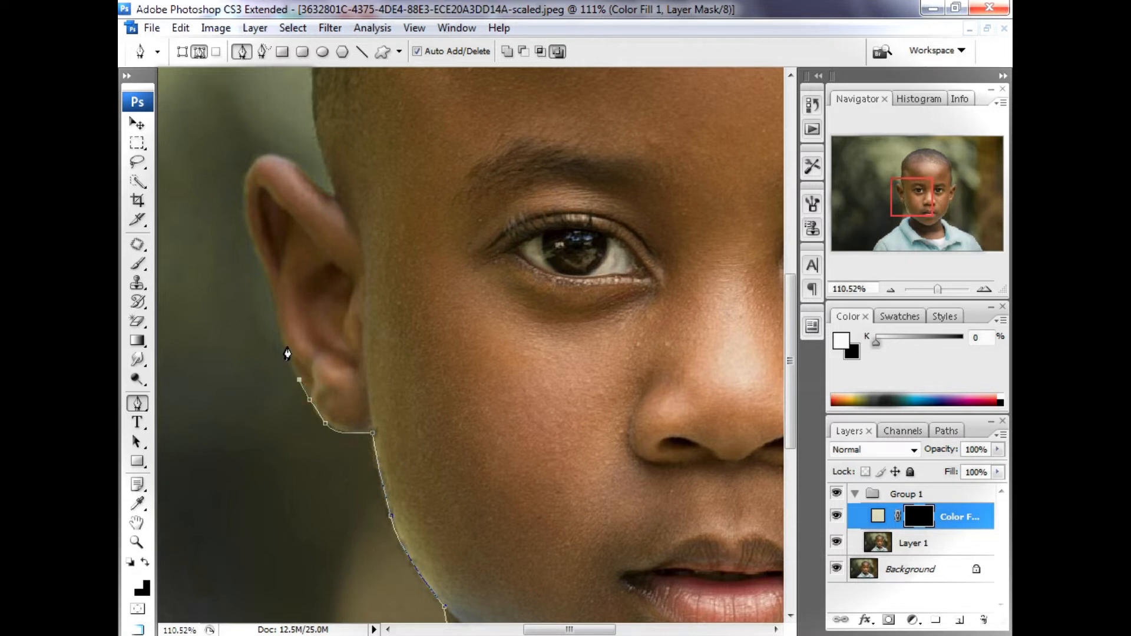
click(283, 341)
click(273, 306)
click(264, 273)
click(251, 245)
click(244, 204)
click(244, 174)
click(254, 162)
mouse_move(293, 162)
mouse_down()
mouse_move(319, 173)
mouse_move(303, 172)
mouse_up()
click(311, 182)
click(325, 191)
click(333, 192)
click(327, 167)
click(317, 131)
Extend the path up the side of the head above the first ear, bending its curves to the hairline
drag(333, 127, 307, 402)
drag(294, 302, 304, 245)
drag(295, 193, 296, 170)
drag(304, 245, 299, 245)
drag(346, 188, 309, 379)
drag(403, 173, 469, 173)
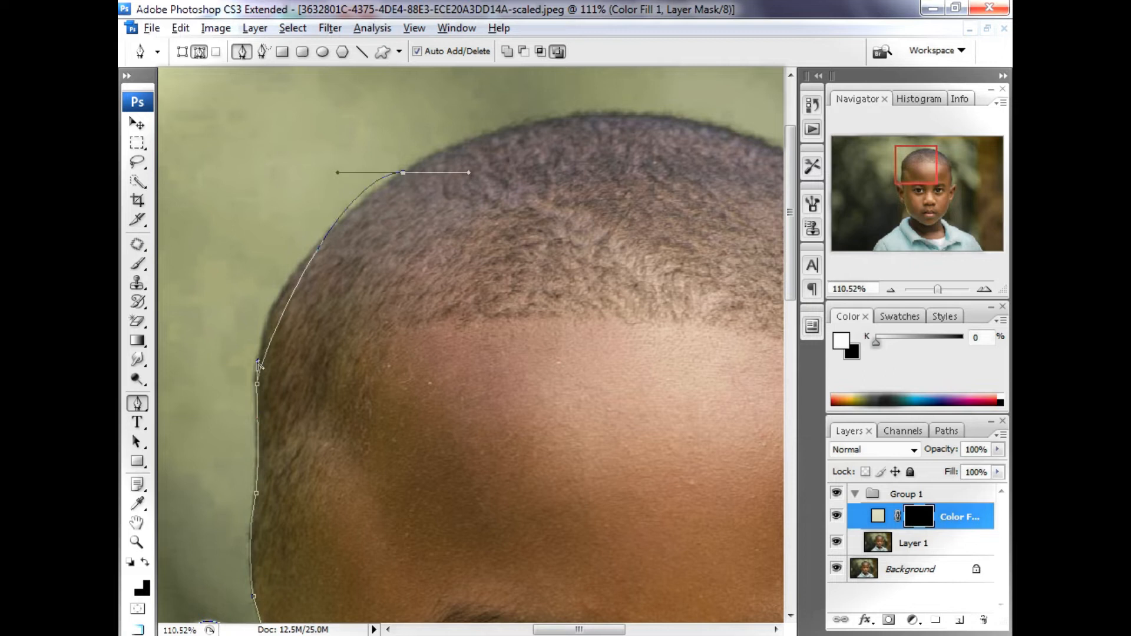
drag(338, 173, 340, 211)
drag(257, 309, 259, 296)
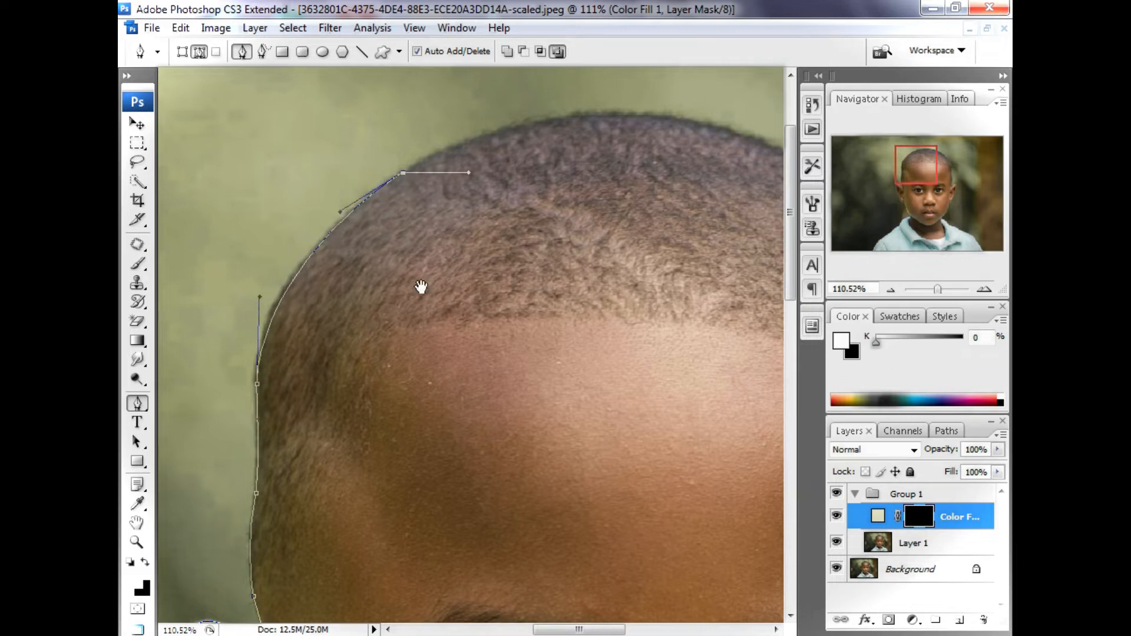
Continue the path over the crown of the head with curved anchor points fitted to the hair edge
drag(422, 288, 369, 351)
drag(581, 179, 638, 186)
drag(416, 236, 417, 201)
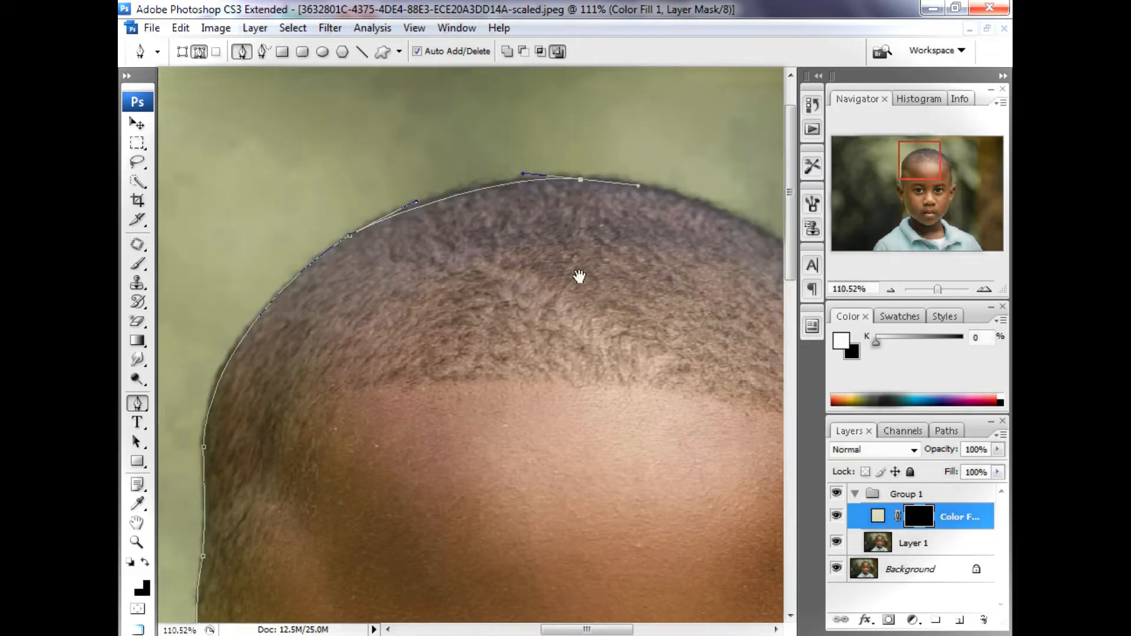
drag(579, 275, 379, 230)
drag(657, 259, 696, 301)
drag(439, 140, 459, 122)
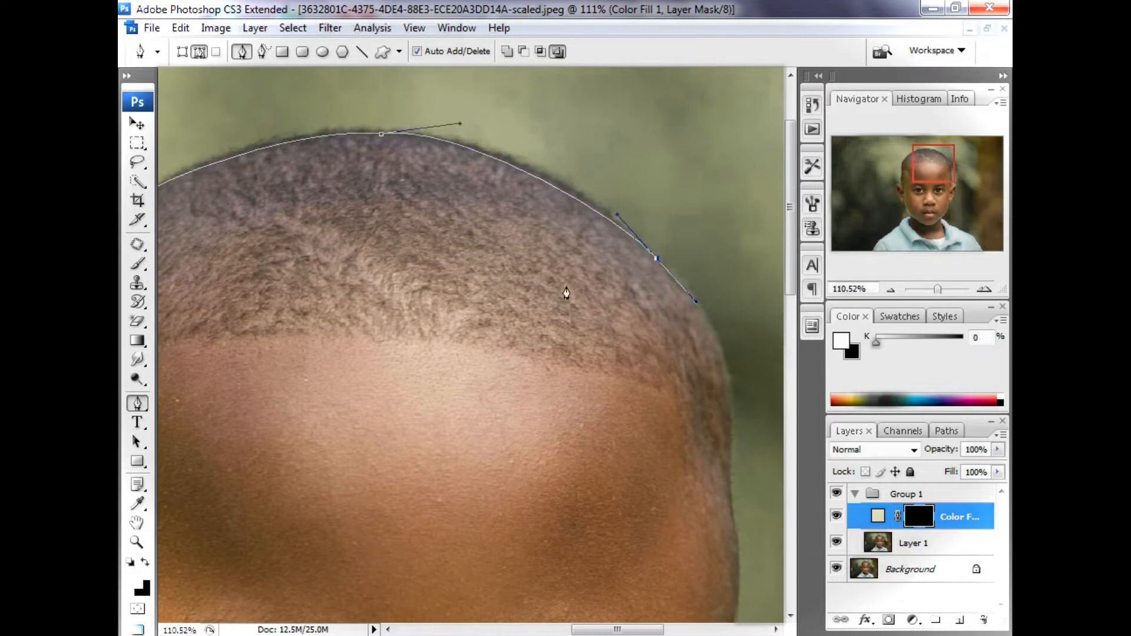
Trace the path down the opposite side of the head to the second ear, adjusting the curve handles
drag(567, 292, 507, 208)
drag(670, 356, 671, 399)
drag(636, 218, 653, 234)
drag(669, 310, 664, 280)
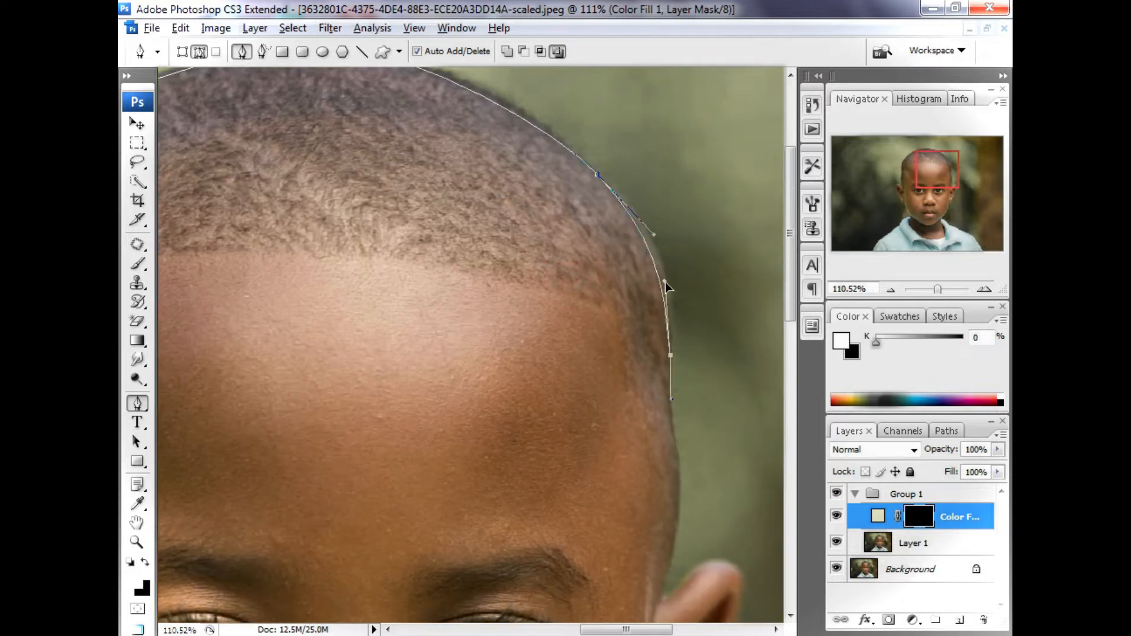
drag(643, 381, 638, 331)
drag(672, 405, 675, 429)
drag(666, 350, 664, 352)
drag(651, 428, 650, 352)
drag(663, 275, 662, 269)
drag(655, 471, 636, 517)
Trace the path around the top and outer edge of the second ear
drag(695, 442, 696, 435)
drag(634, 518, 655, 486)
drag(733, 465, 728, 512)
drag(707, 566, 683, 489)
drag(685, 438, 691, 442)
drag(663, 522, 658, 530)
click(654, 548)
Carry the path around the second earlobe and onto the jawline
drag(618, 564, 679, 339)
drag(582, 498, 551, 515)
drag(655, 315, 650, 368)
drag(617, 485, 629, 461)
click(546, 529)
Continue the path down the jaw to the collar and along the side of the neck
drag(551, 514, 547, 375)
click(544, 539)
drag(514, 421, 522, 436)
drag(565, 552, 564, 580)
drag(522, 436, 554, 473)
drag(567, 524, 568, 510)
drag(570, 591, 576, 462)
Undo the last path edits beside the neck and redraw that stretch along the collar
click(574, 482)
click(570, 451)
click(181, 30)
click(185, 46)
click(182, 30)
click(198, 80)
click(572, 485)
click(571, 423)
Trace the neckline along the undershirt and collar back to the starting anchor point to close the path
drag(588, 380, 599, 387)
drag(466, 522, 382, 541)
drag(255, 510, 488, 567)
click(419, 526)
drag(334, 439, 318, 430)
drag(284, 340, 295, 312)
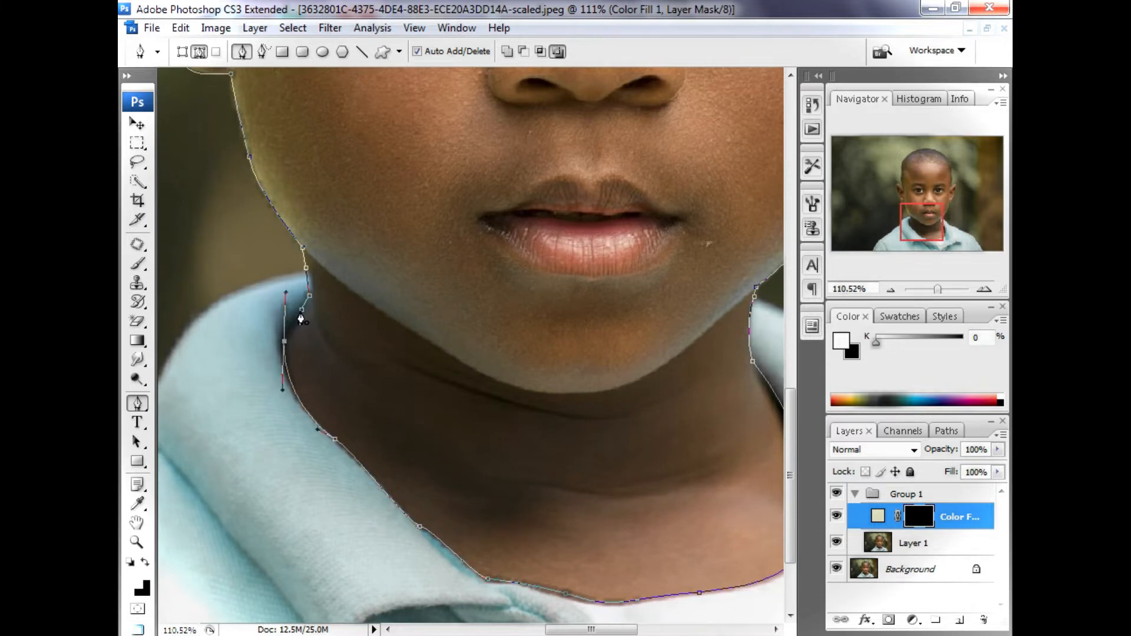
Convert the closed path into a new anti-aliased selection with a 0.5 pixel feather radius
key(ctrl+0)
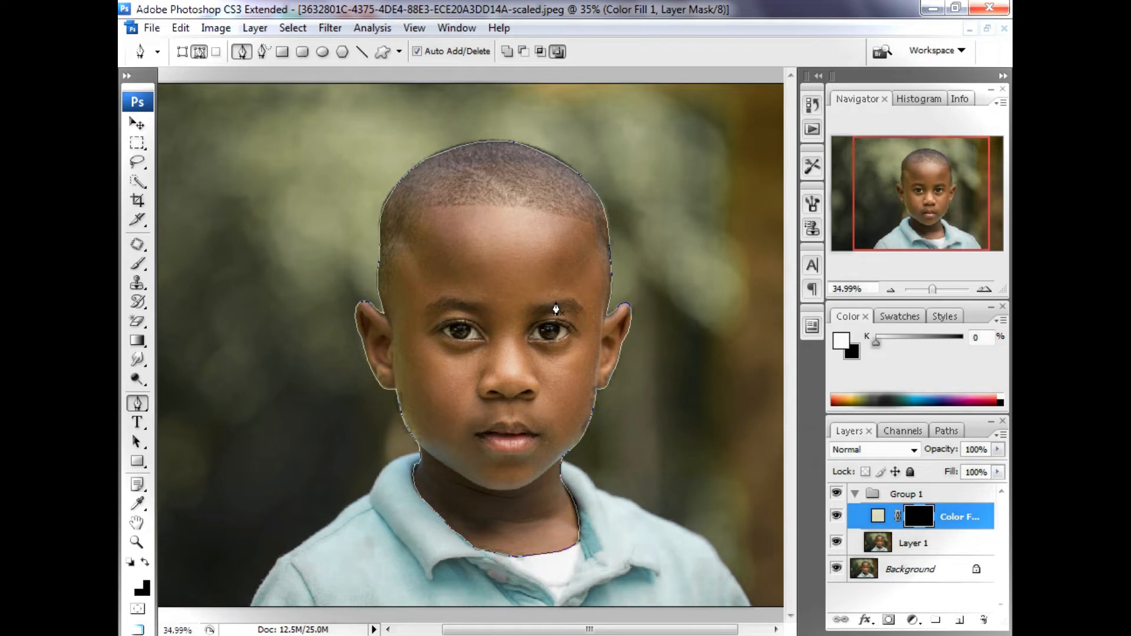
right_click(494, 285)
click(523, 369)
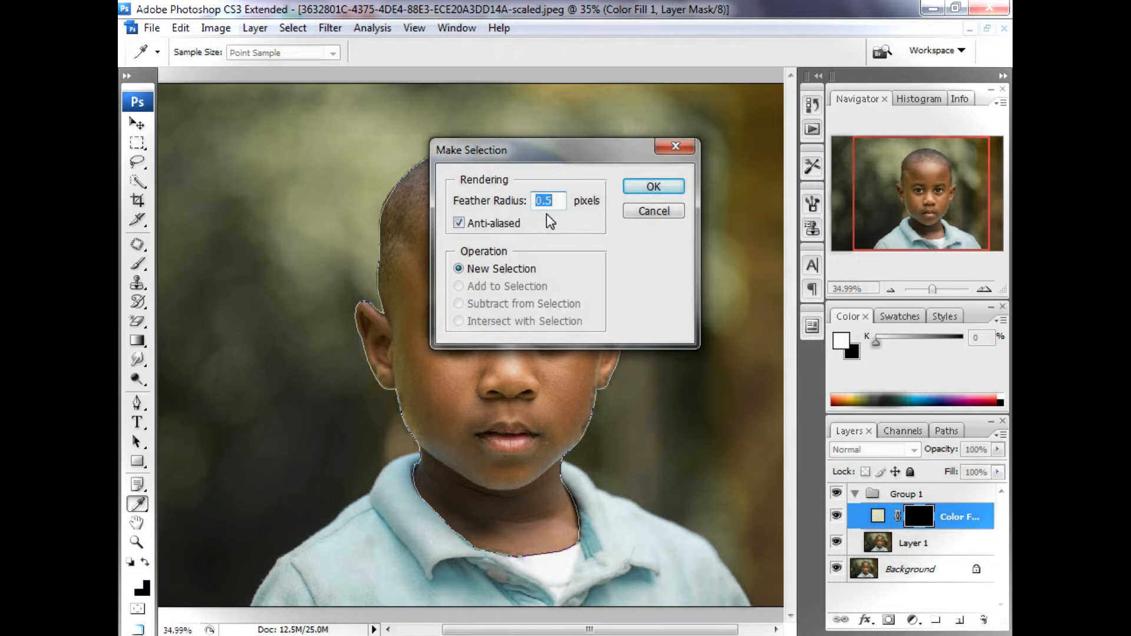
click(653, 187)
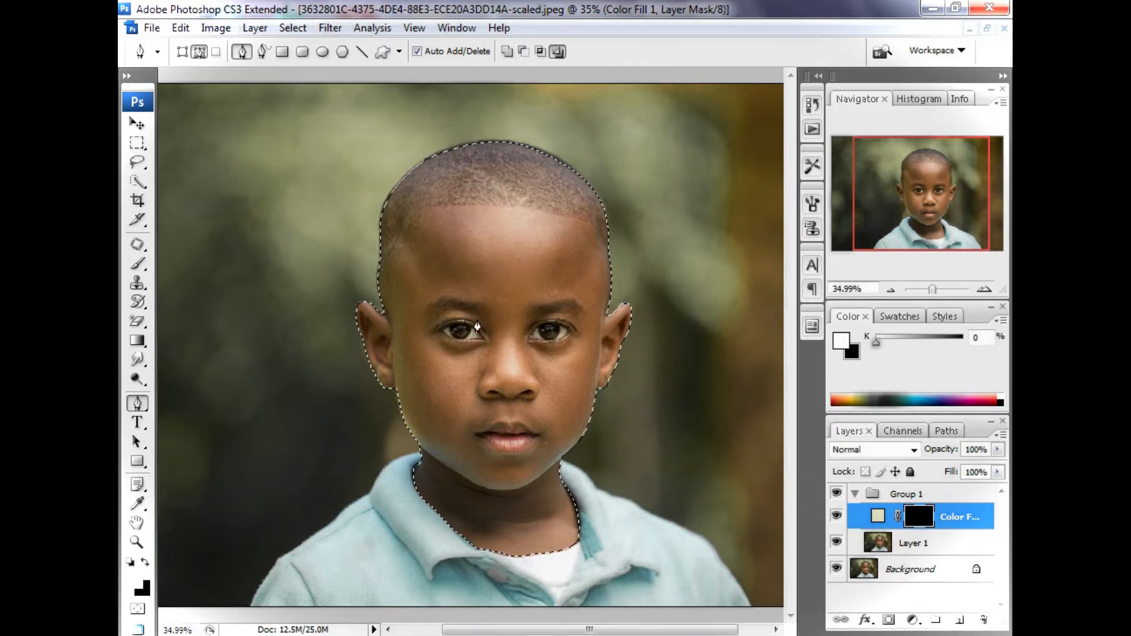
Paint the selected head and neck white on the fill layer's mask with a 180 px brush at 0% hardness
drag(932, 292, 930, 292)
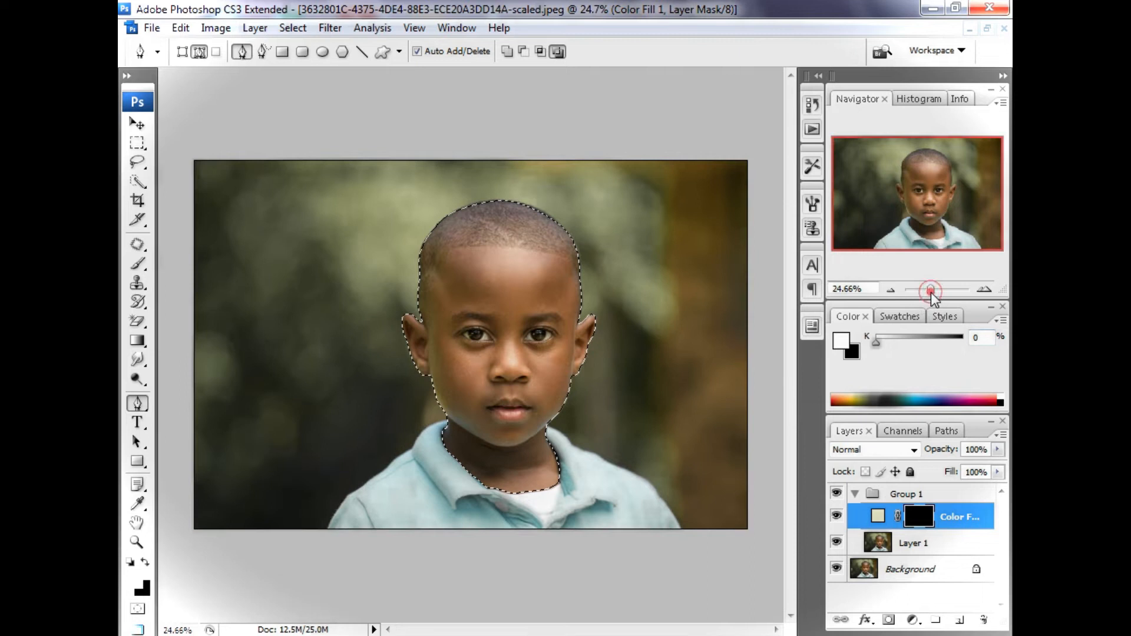
click(138, 263)
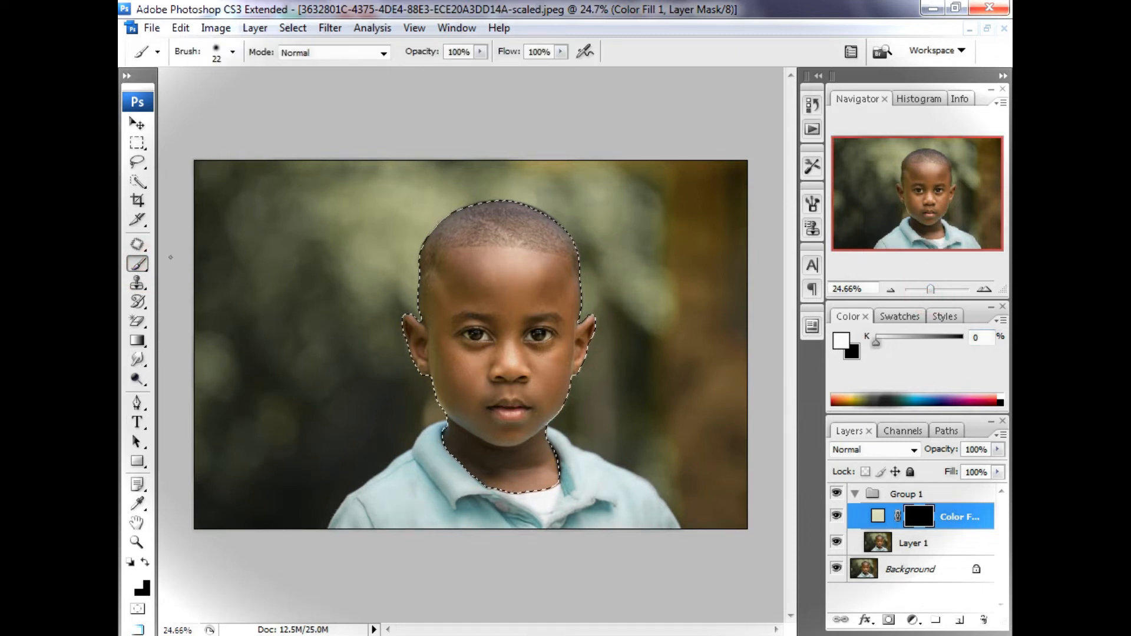
click(233, 52)
click(187, 99)
click(228, 99)
click(259, 99)
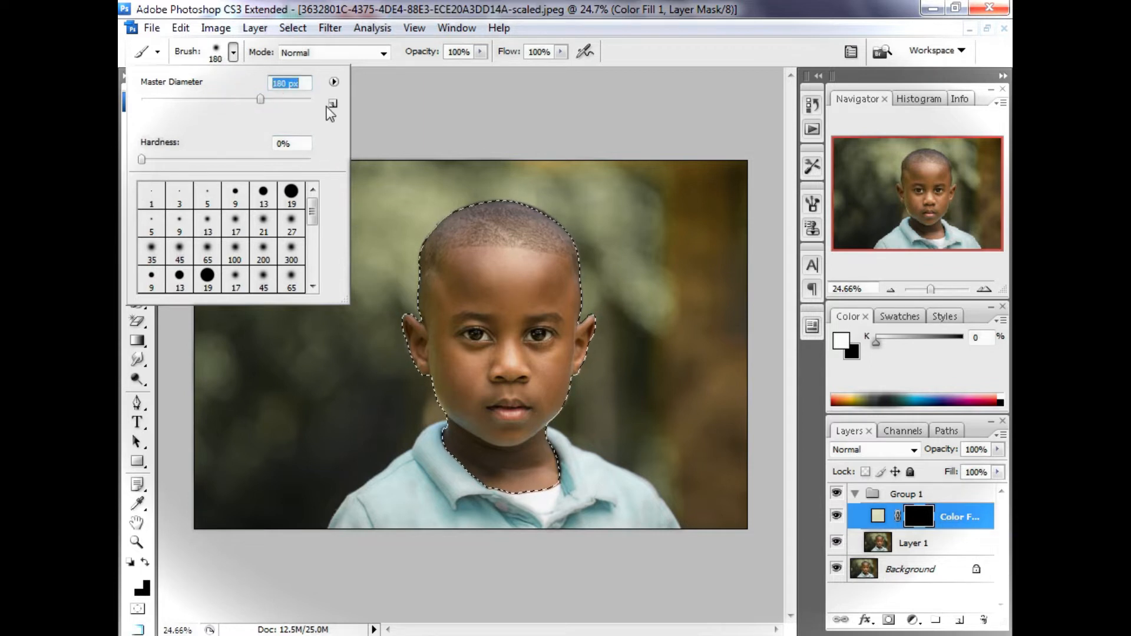
click(233, 53)
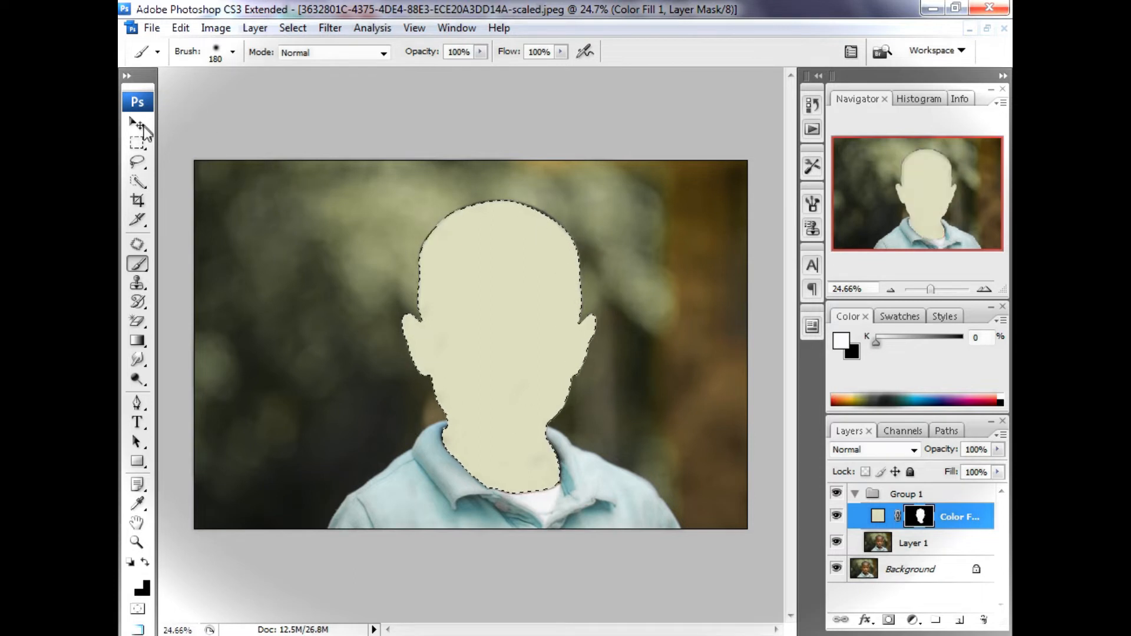
Set the color fill layer's blending mode to Soft Light and deselect the head area
click(137, 125)
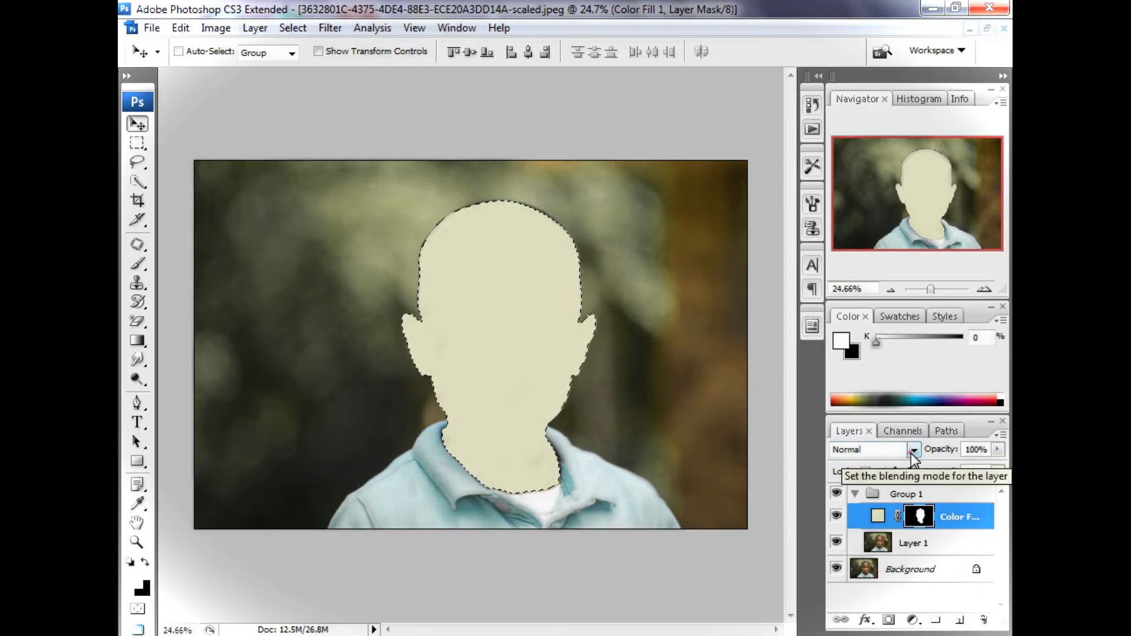
click(911, 454)
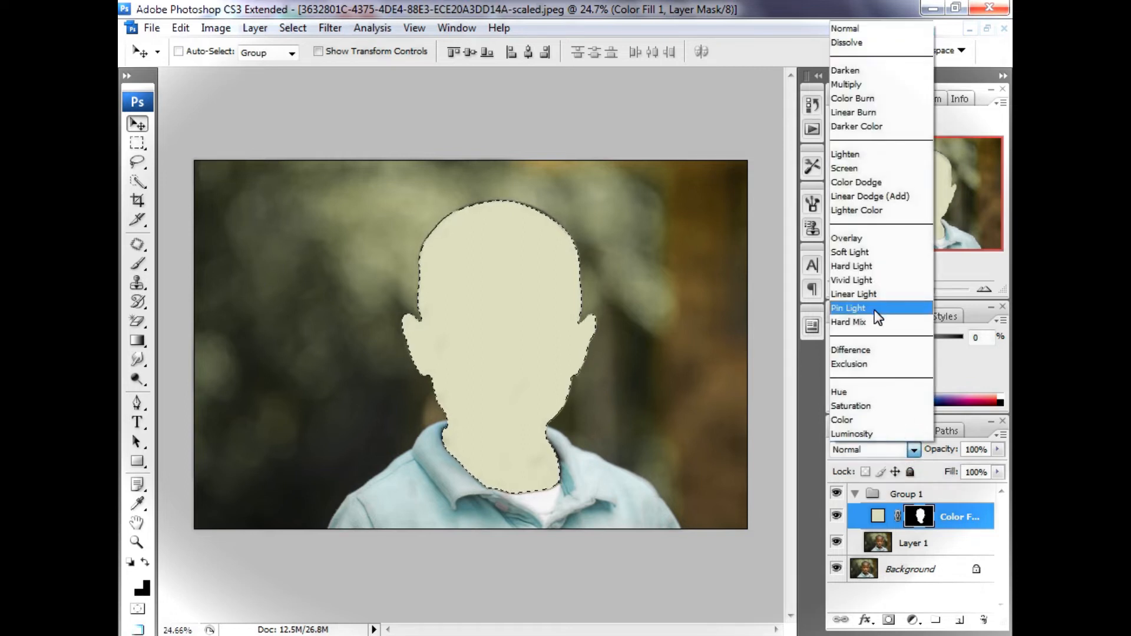
click(868, 252)
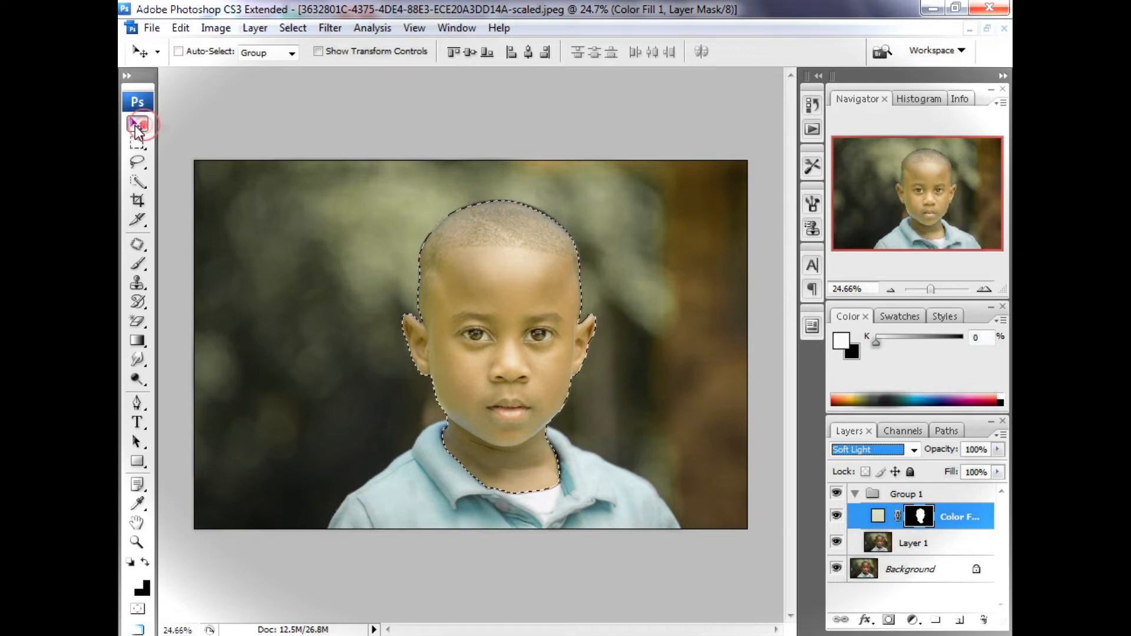
key(ctrl+d)
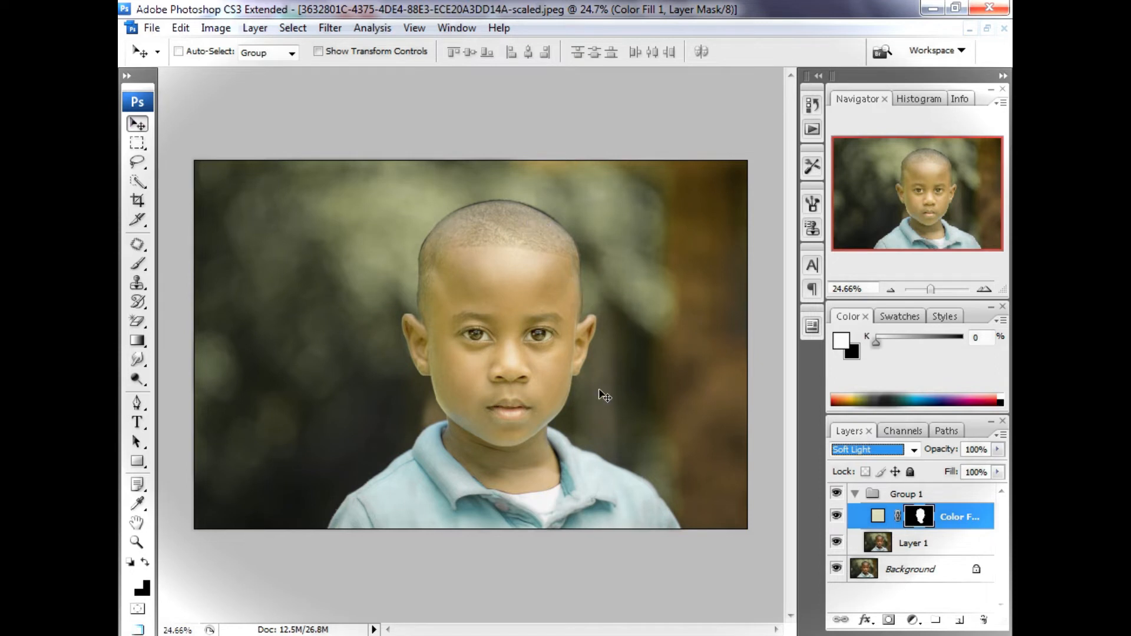
Load the color fill layer's head mask as a selection and add a Levels adjustment layer from it
click(923, 521)
ctrl+click(923, 521)
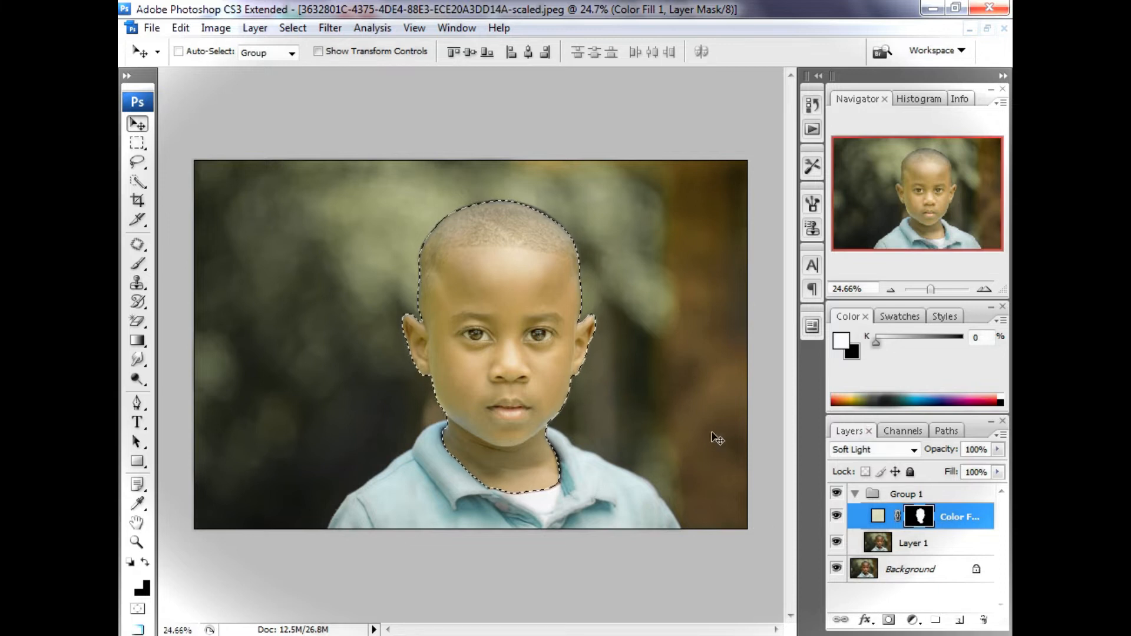
click(913, 620)
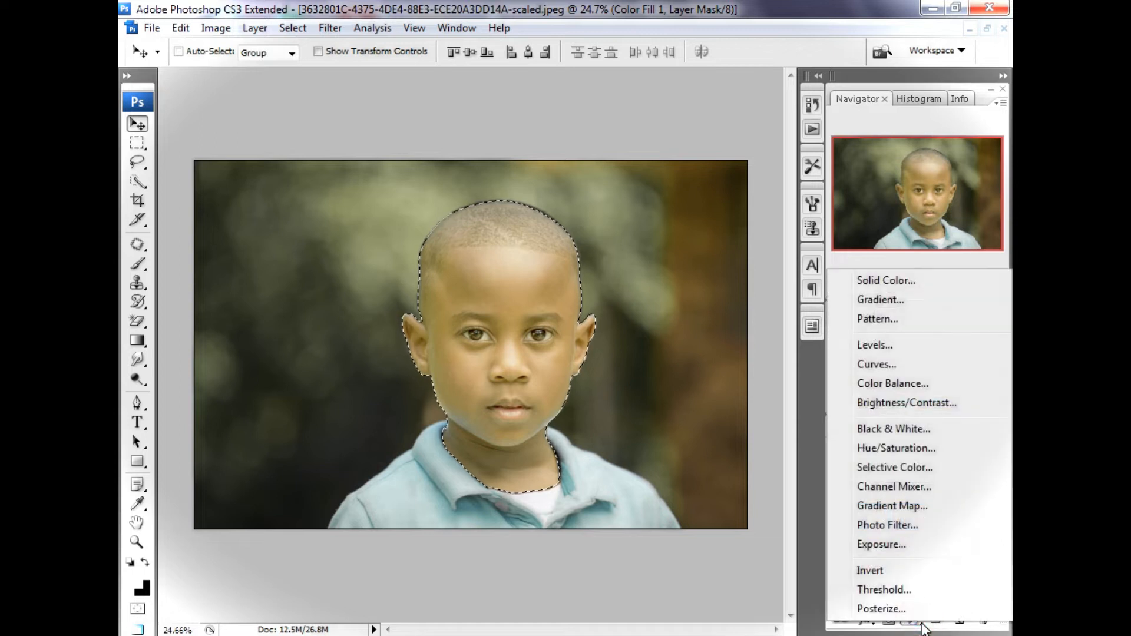
click(878, 345)
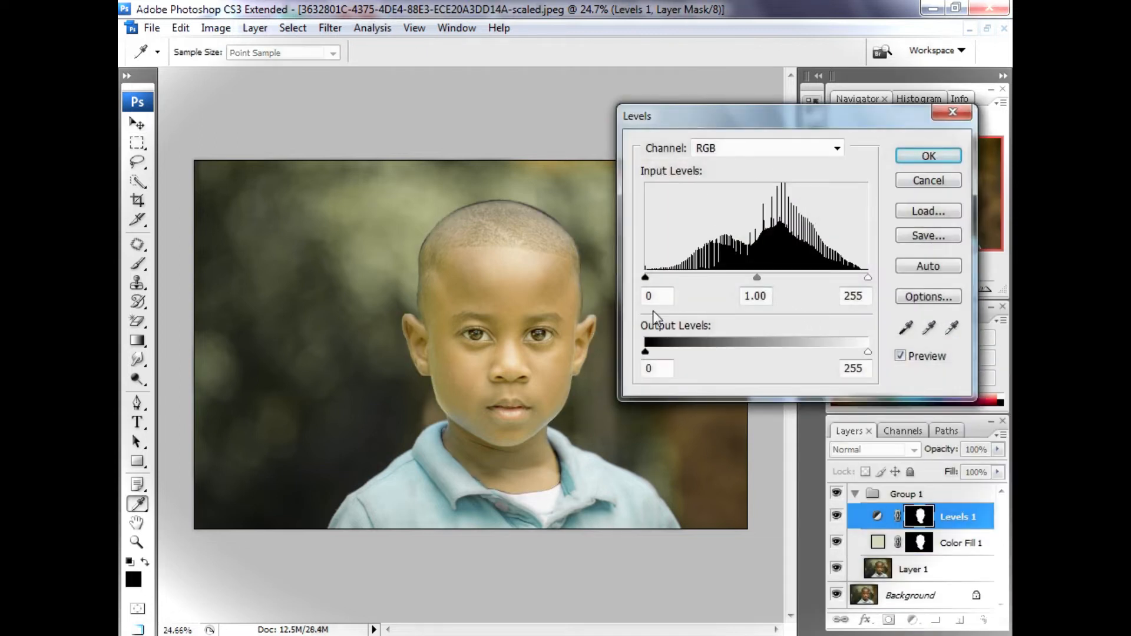
Set the Levels layer's RGB input levels to 25, 1.17 and 255
drag(756, 277, 595, 274)
drag(702, 276, 757, 291)
drag(647, 281, 693, 282)
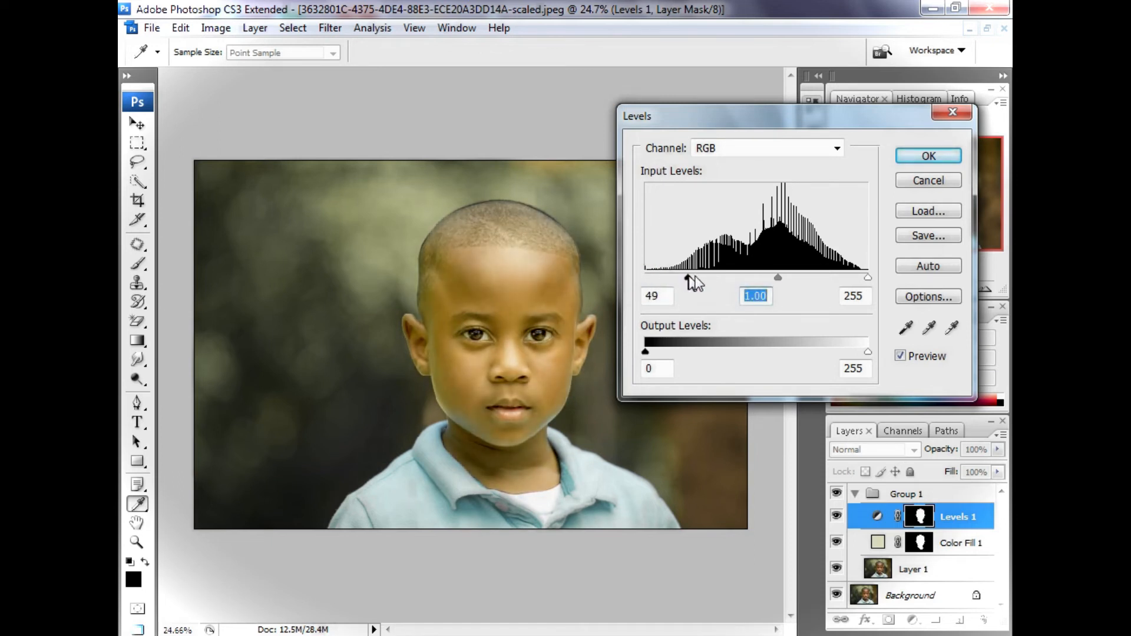
drag(867, 276, 832, 276)
drag(760, 277, 752, 277)
drag(834, 277, 871, 278)
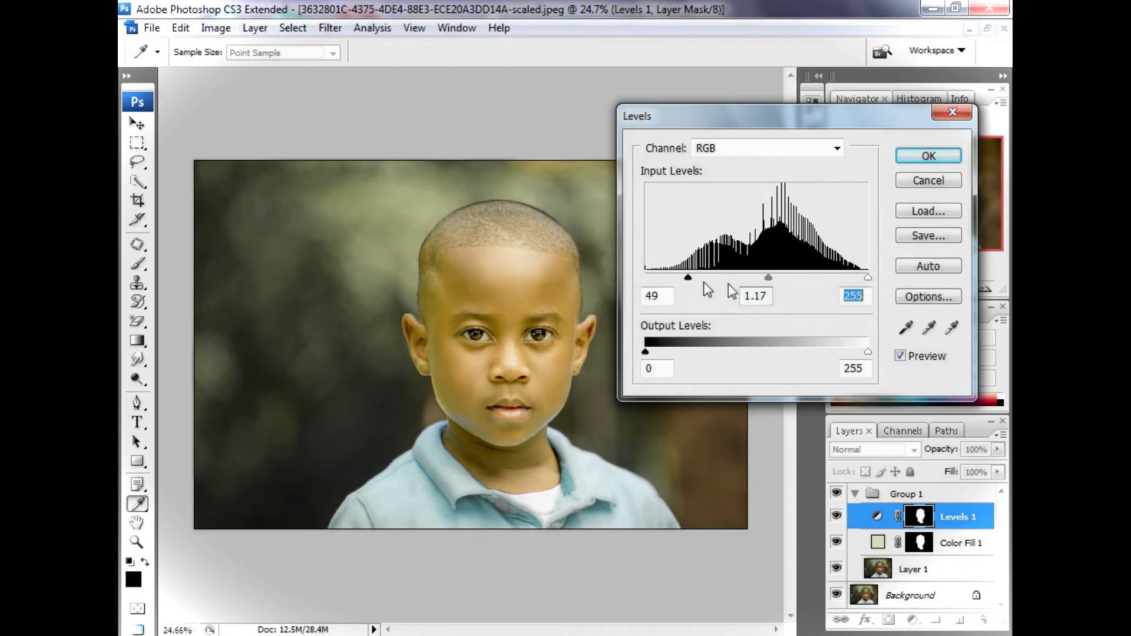
drag(688, 277, 667, 277)
Set the Levels layer's Blue channel input levels to 34, 1.32 and 255, and apply the adjustment
click(737, 149)
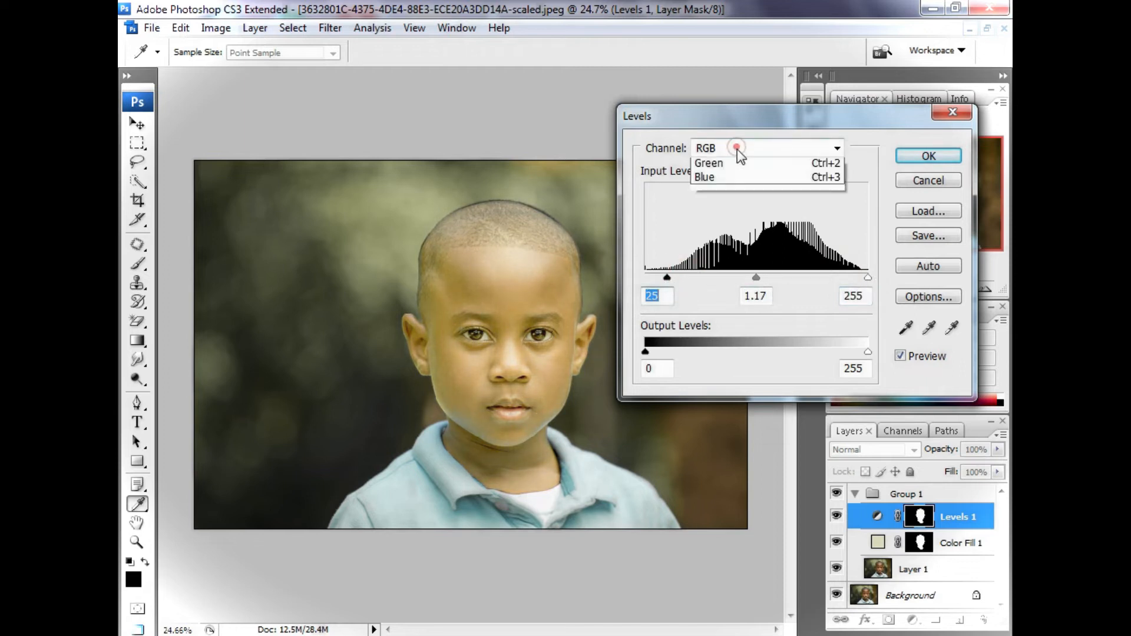
click(724, 206)
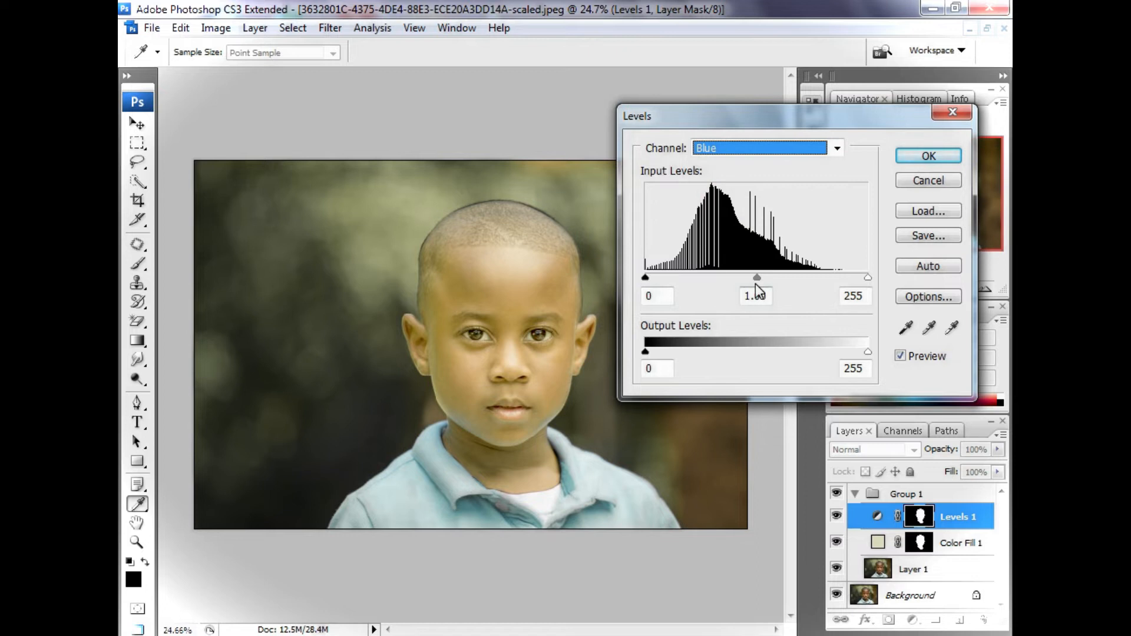
drag(757, 278, 734, 278)
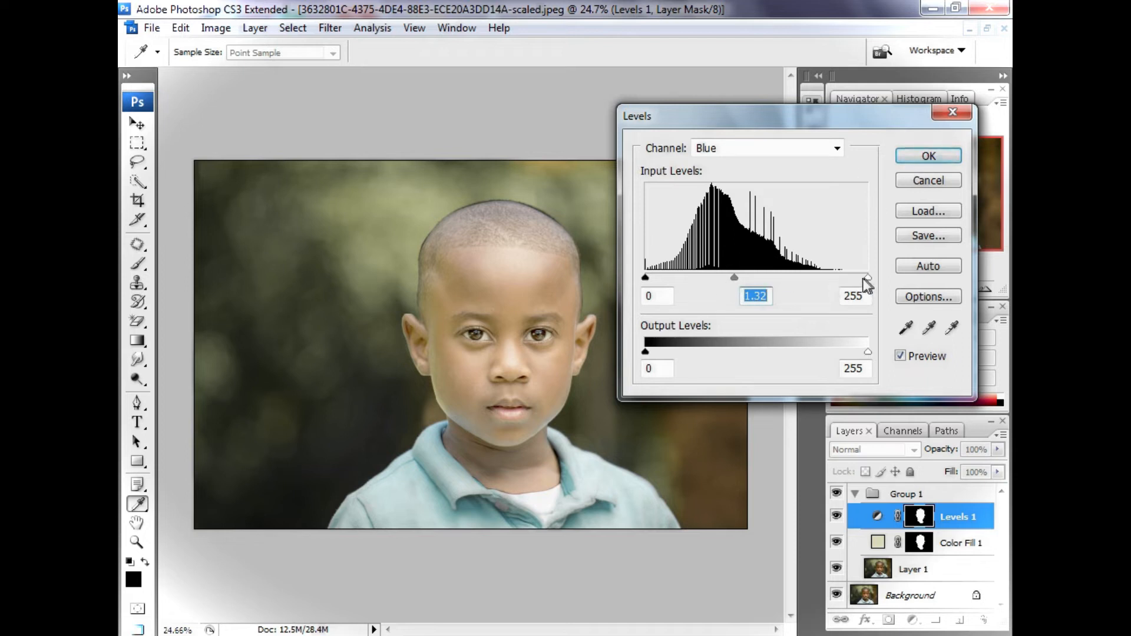
drag(648, 277, 673, 276)
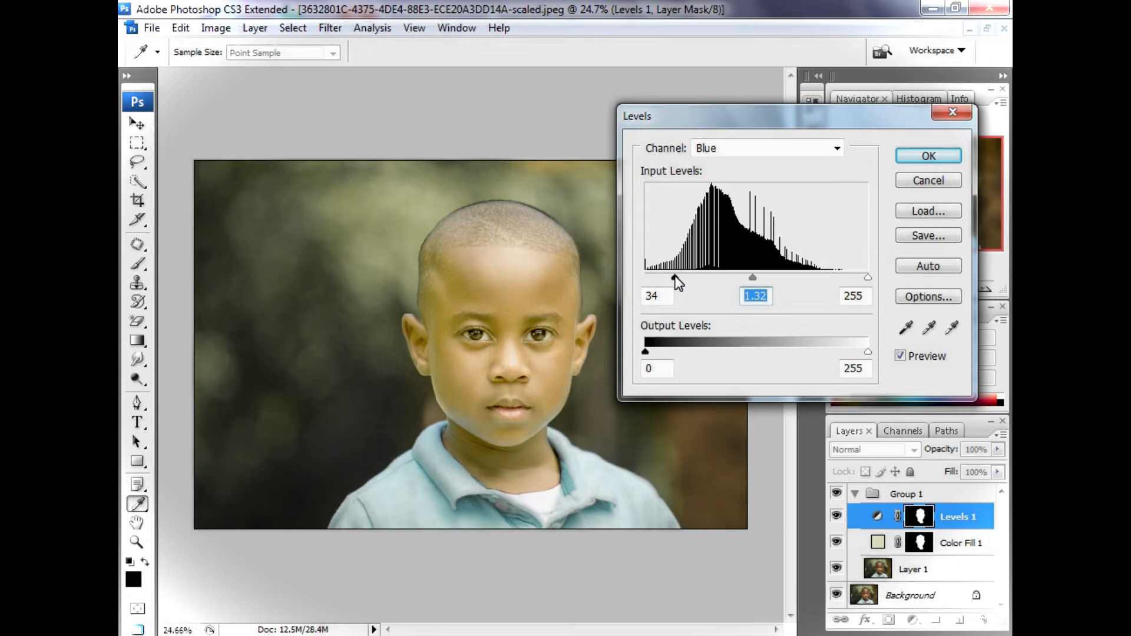
click(914, 153)
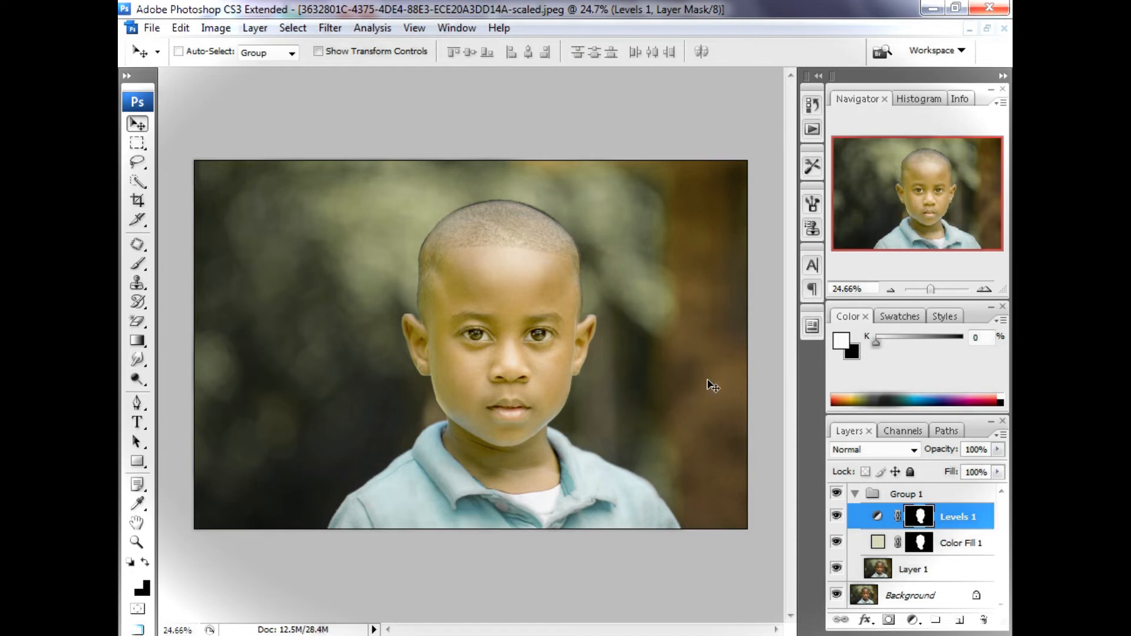
Reload the head mask as a selection and add a Photo Filter adjustment layer with 100% density
ctrl+click(921, 549)
click(914, 620)
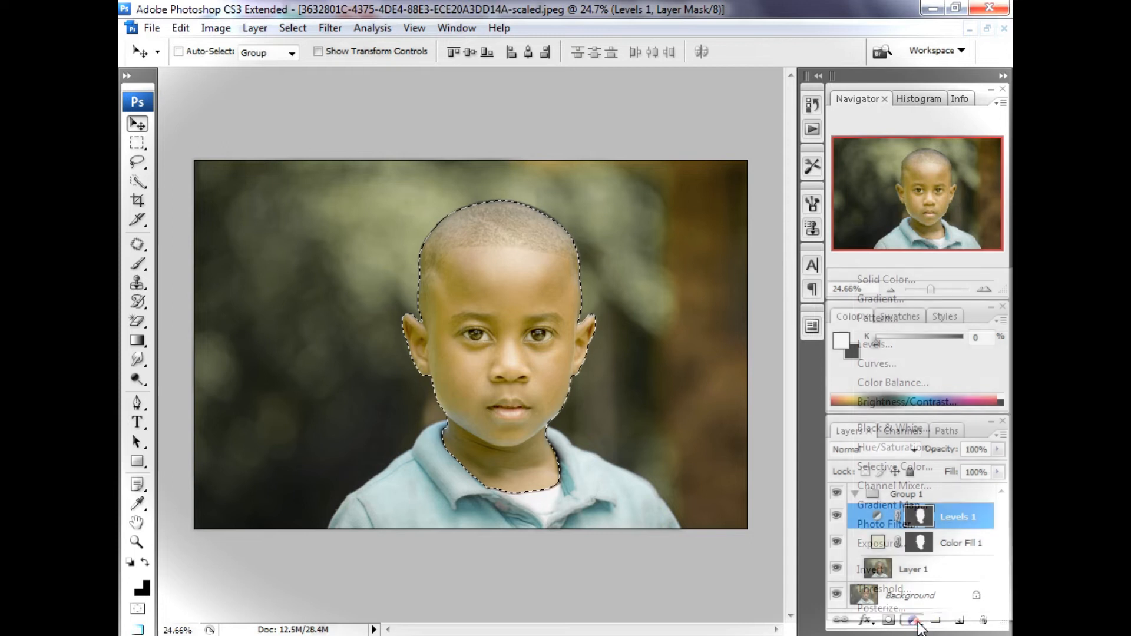
click(892, 524)
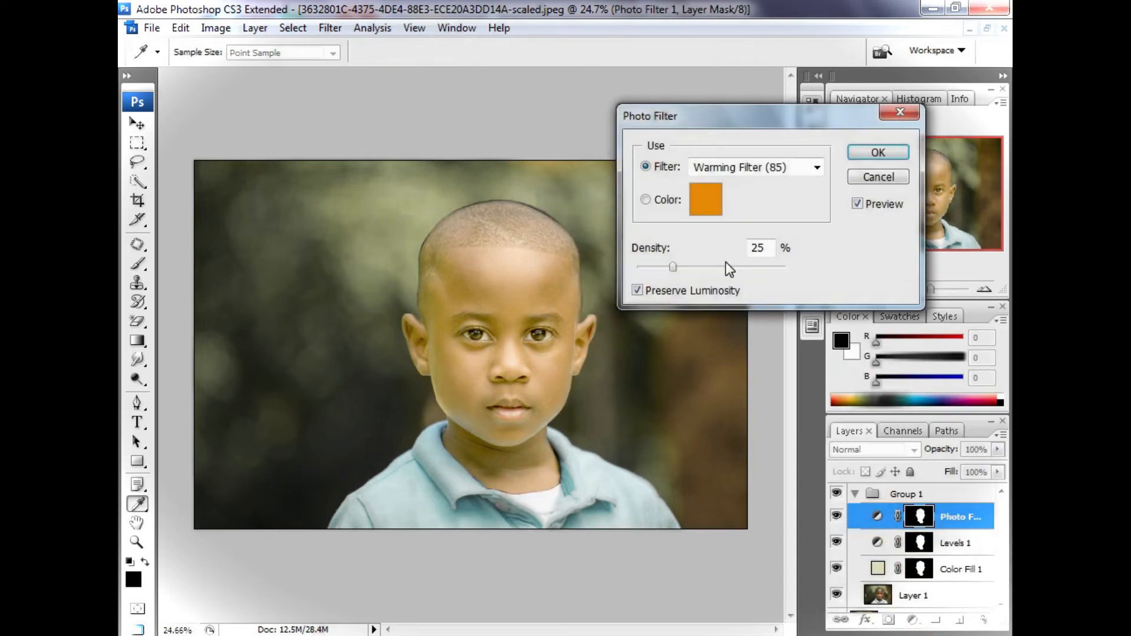
drag(680, 267, 782, 273)
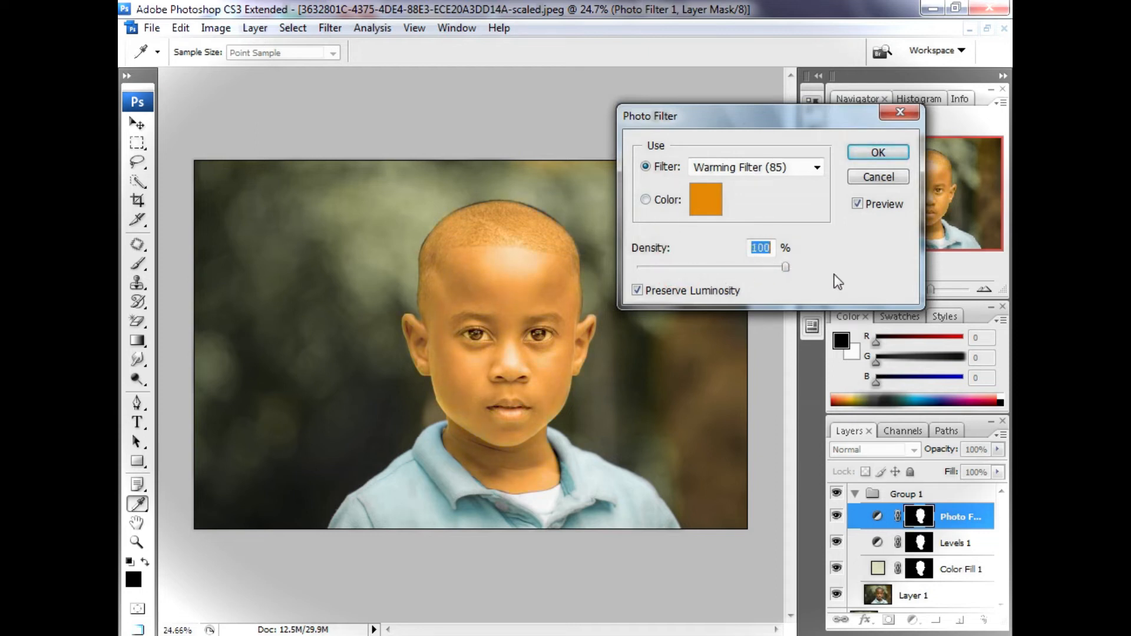
Change the photo filter's color to white and apply the filter
click(711, 198)
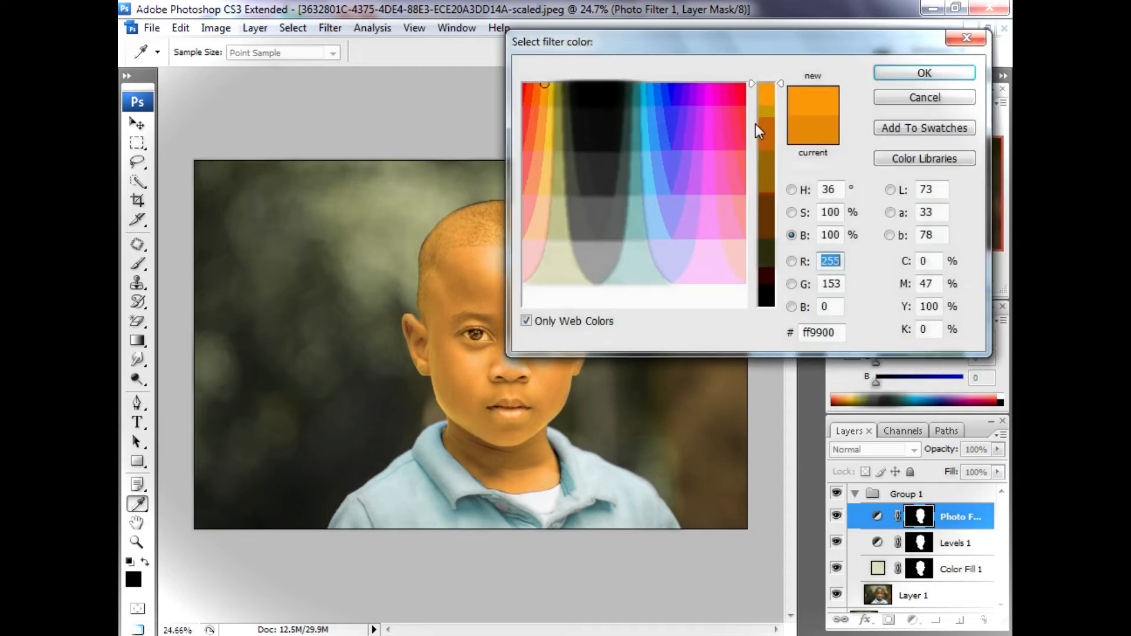
click(619, 286)
drag(613, 298, 557, 320)
click(899, 74)
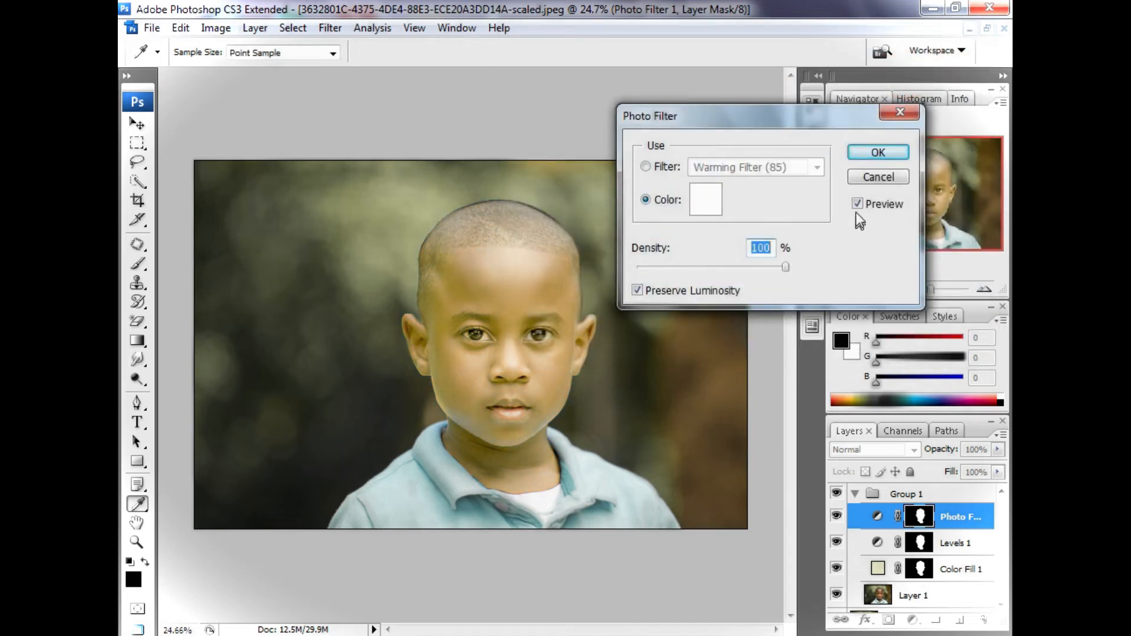
click(872, 155)
Collapse Group 1 and toggle its visibility to compare the lightened face with the original
click(855, 494)
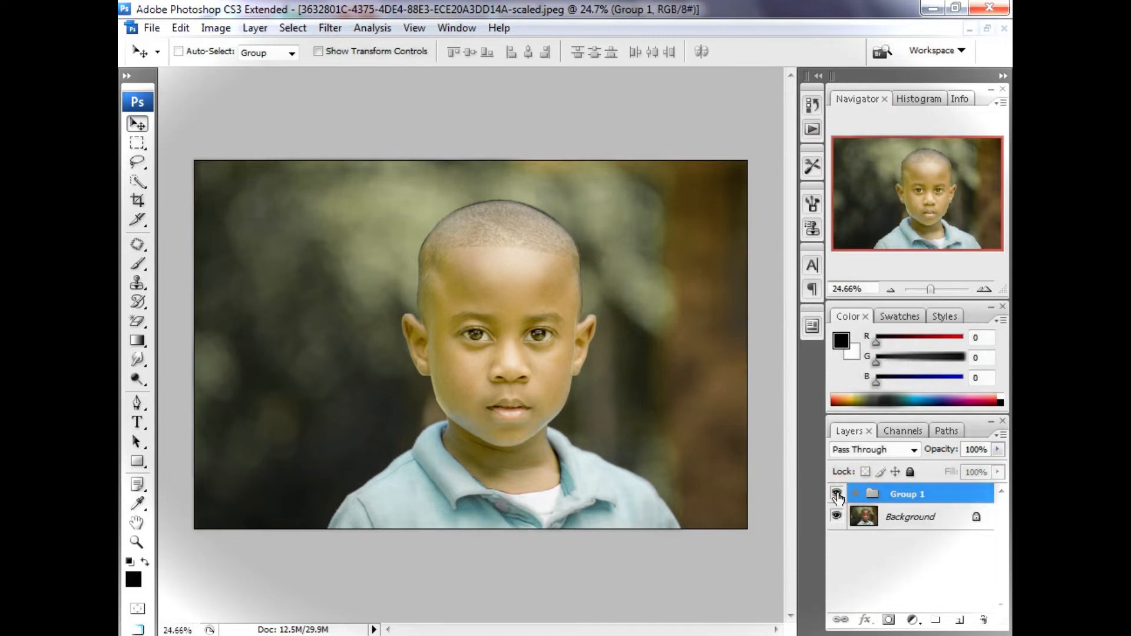
click(836, 494)
click(836, 494)
click(837, 493)
click(837, 494)
click(836, 494)
click(837, 494)
Load the Color Fill 1 mask as a selection and add a Selective Color adjustment layer directly above that fill
click(856, 494)
click(921, 570)
ctrl+click(921, 569)
click(912, 620)
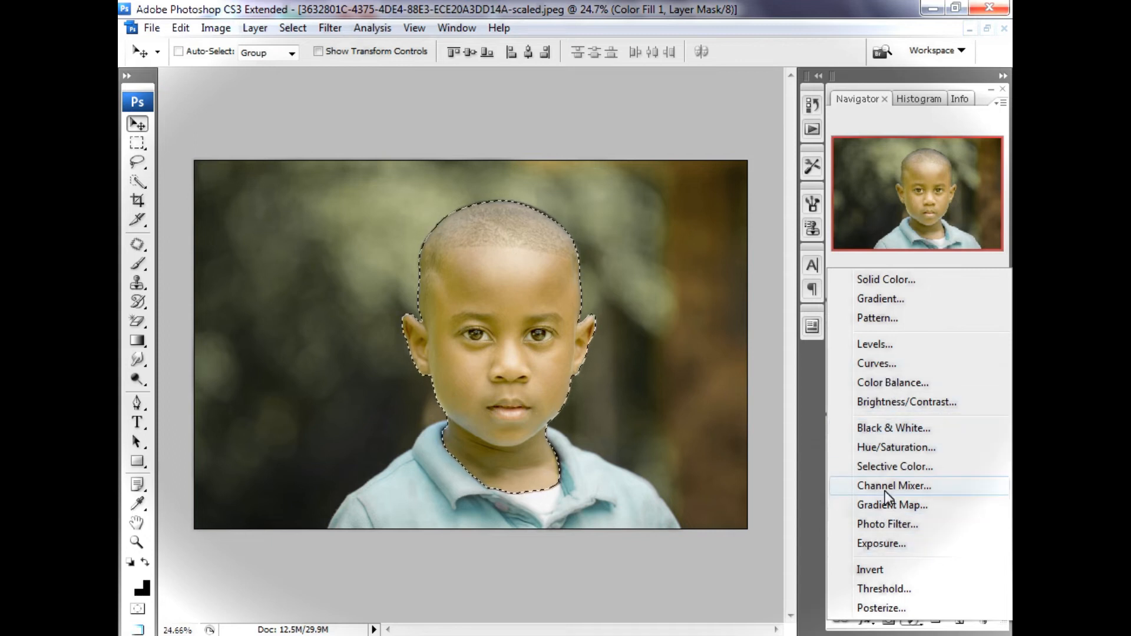
click(889, 468)
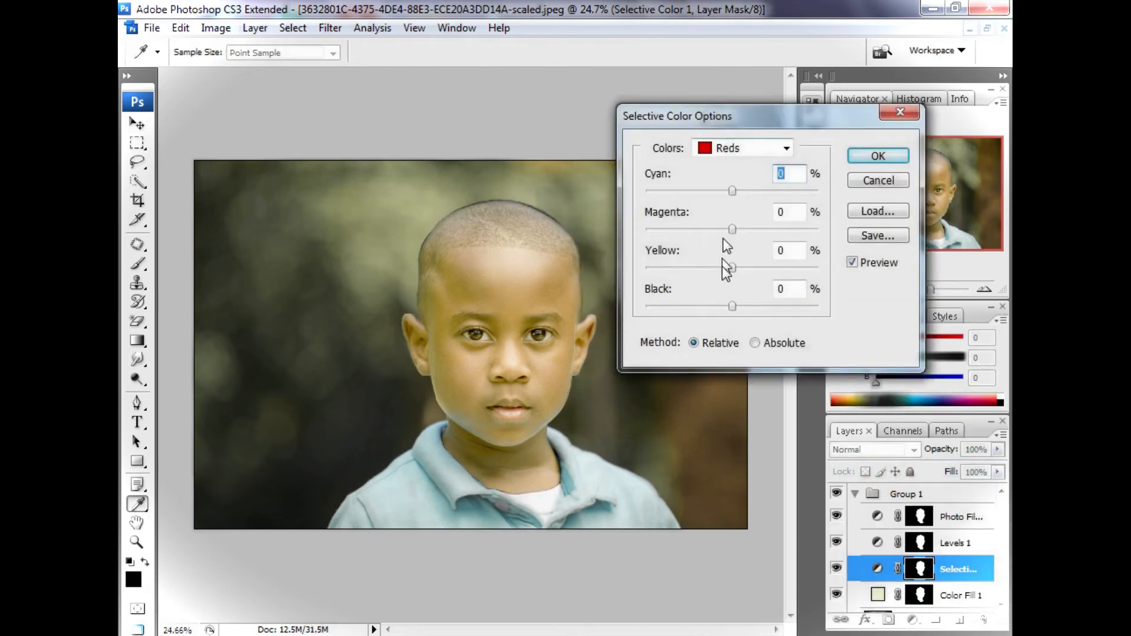
Set the Selective Color Reds to Cyan -42, Magenta +68, Yellow -100 and Black -48, and apply them
drag(733, 268, 644, 271)
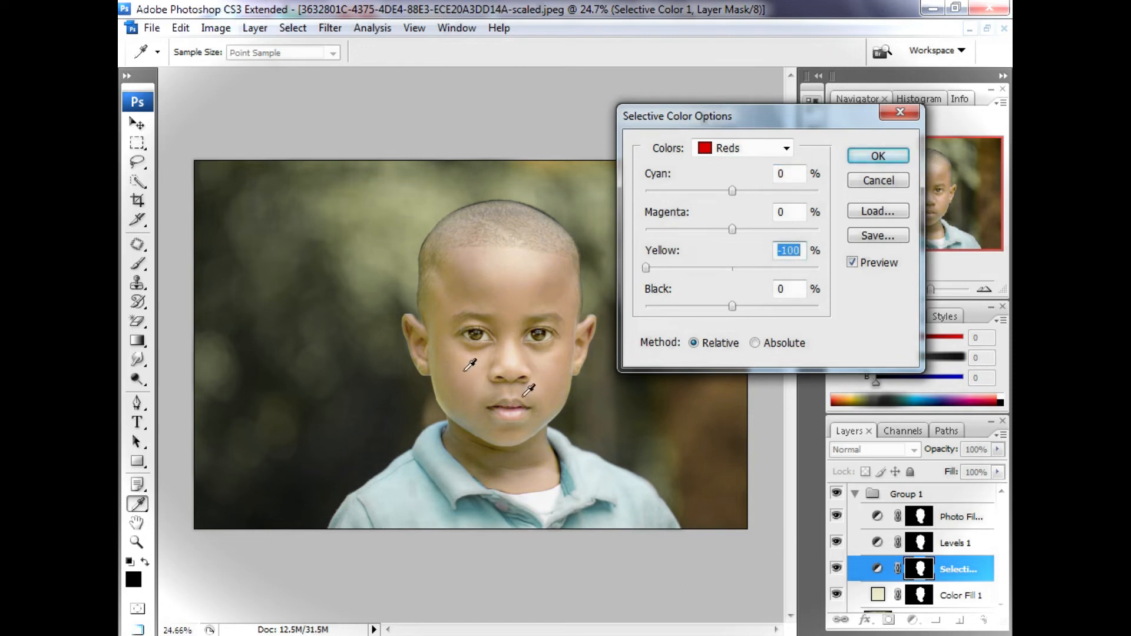
drag(734, 307, 702, 304)
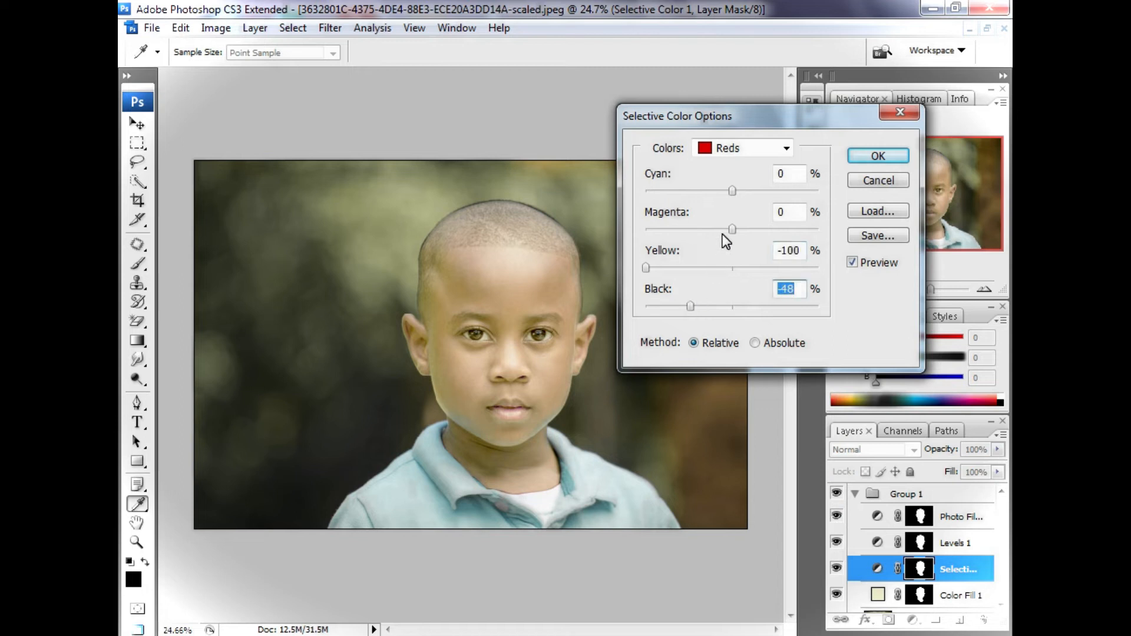
drag(733, 229, 790, 232)
drag(732, 191, 696, 193)
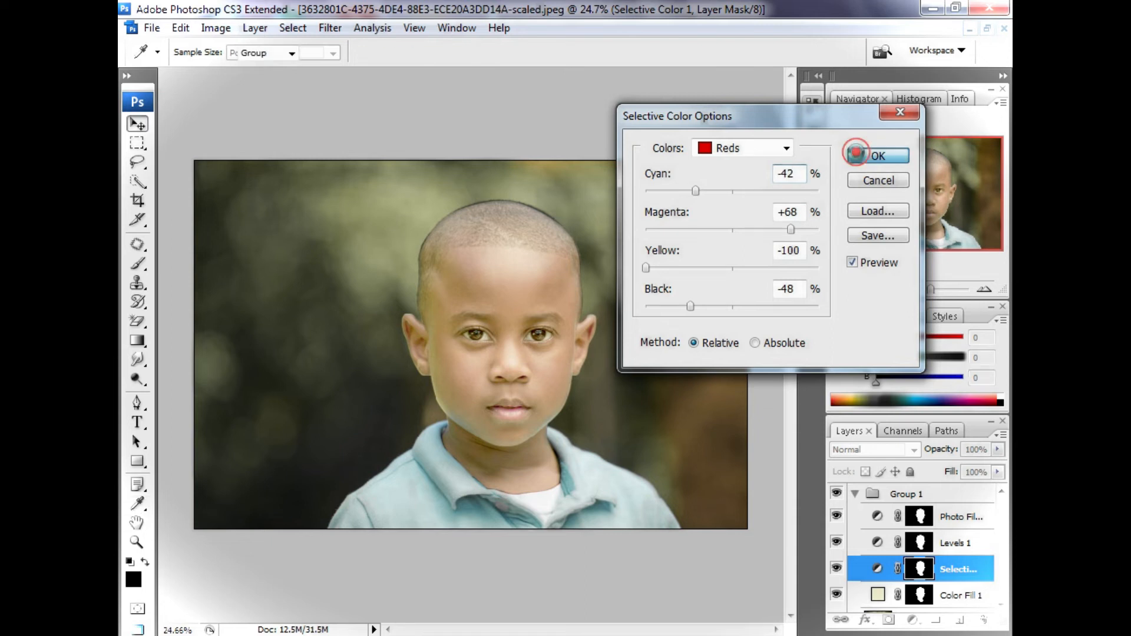
click(862, 156)
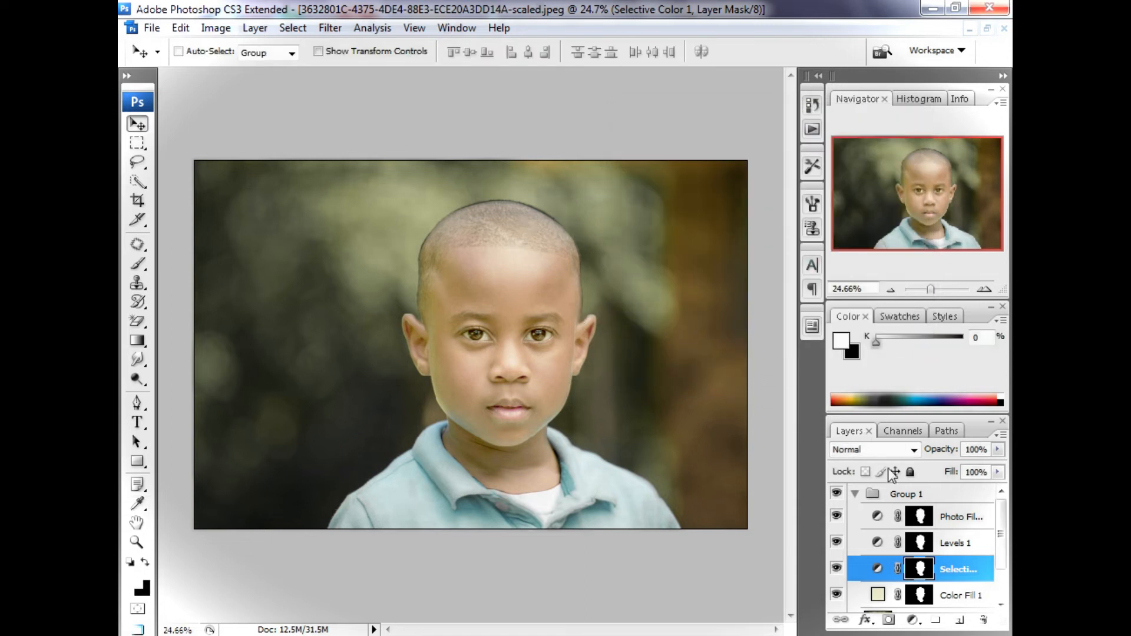
Review the layer stack, then hide and show the collapsed Group 1 to check the skin tone after the Selective Color adjustment
scroll(1001, 564, down, 2)
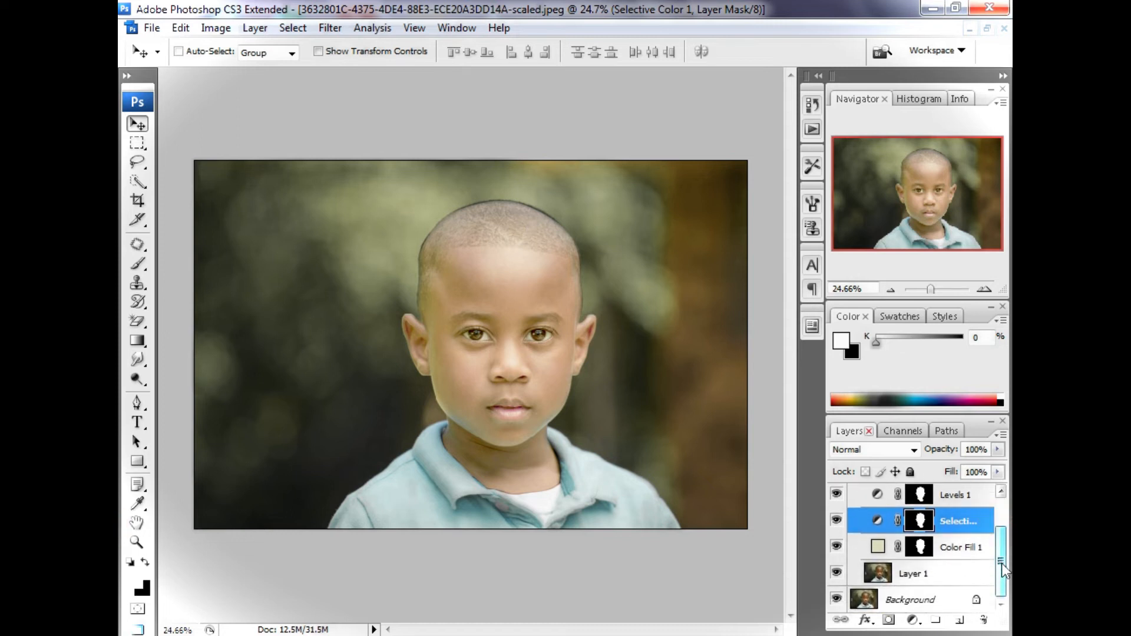
drag(1004, 555, 1004, 511)
click(856, 494)
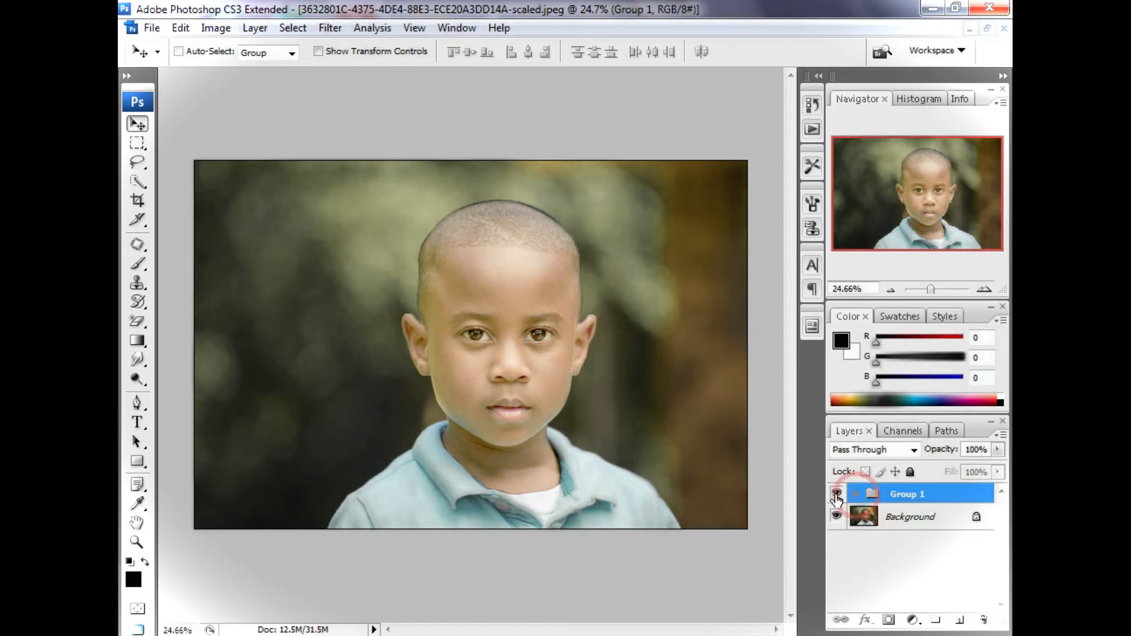
click(836, 495)
click(836, 495)
click(837, 495)
click(836, 495)
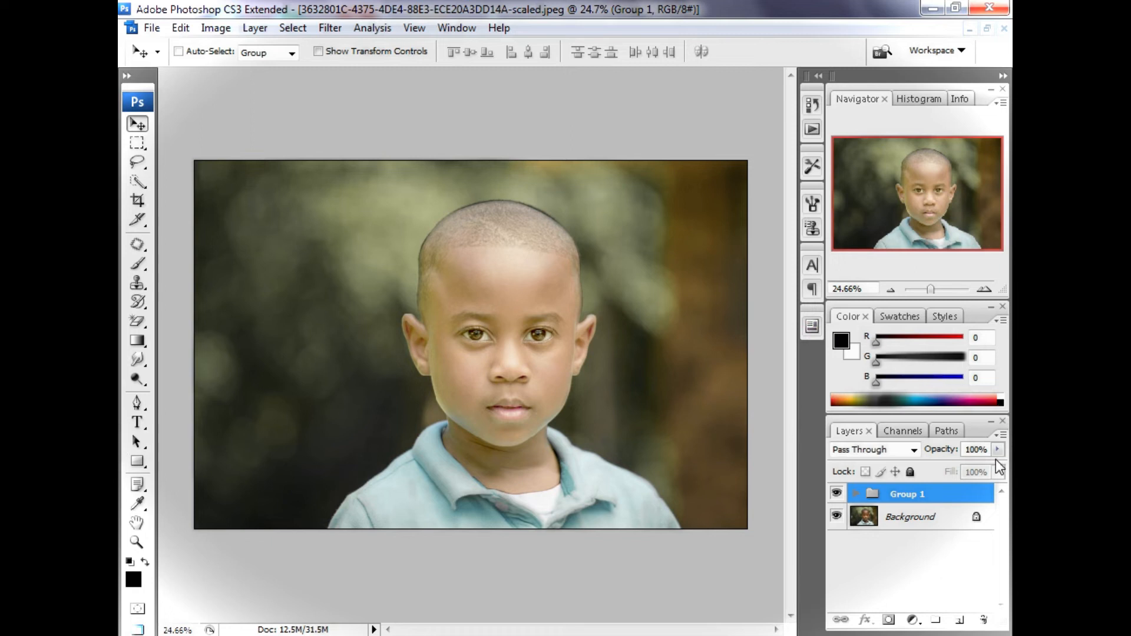
click(837, 494)
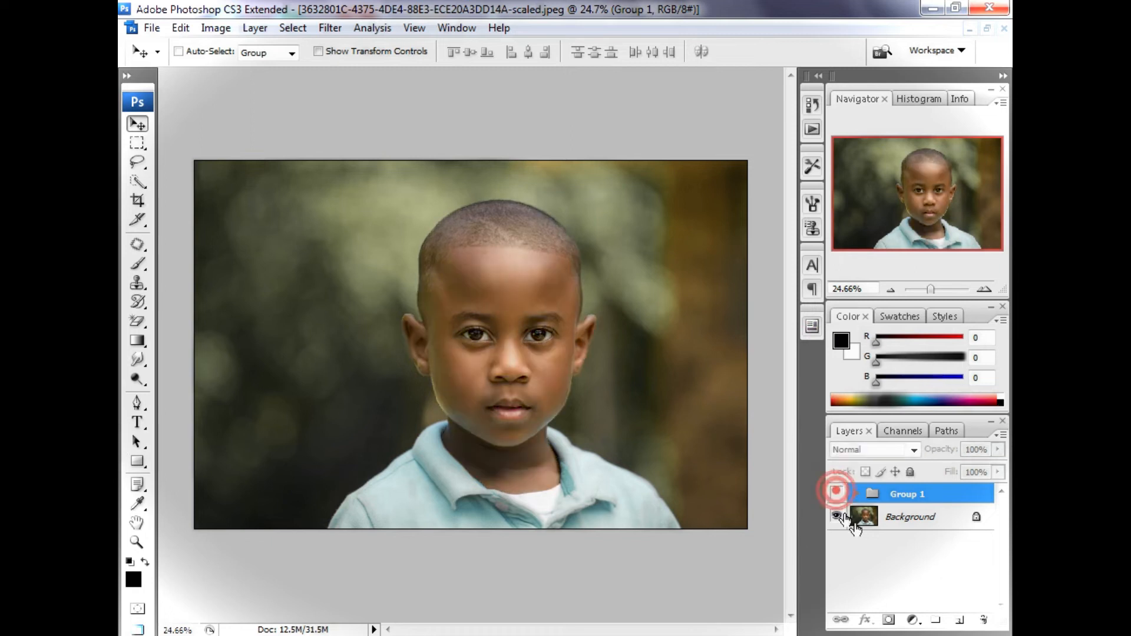
click(837, 494)
Expand Group 1, select Layer 1 inside it, and enlarge the view of the dark edge along the top of the head
click(850, 494)
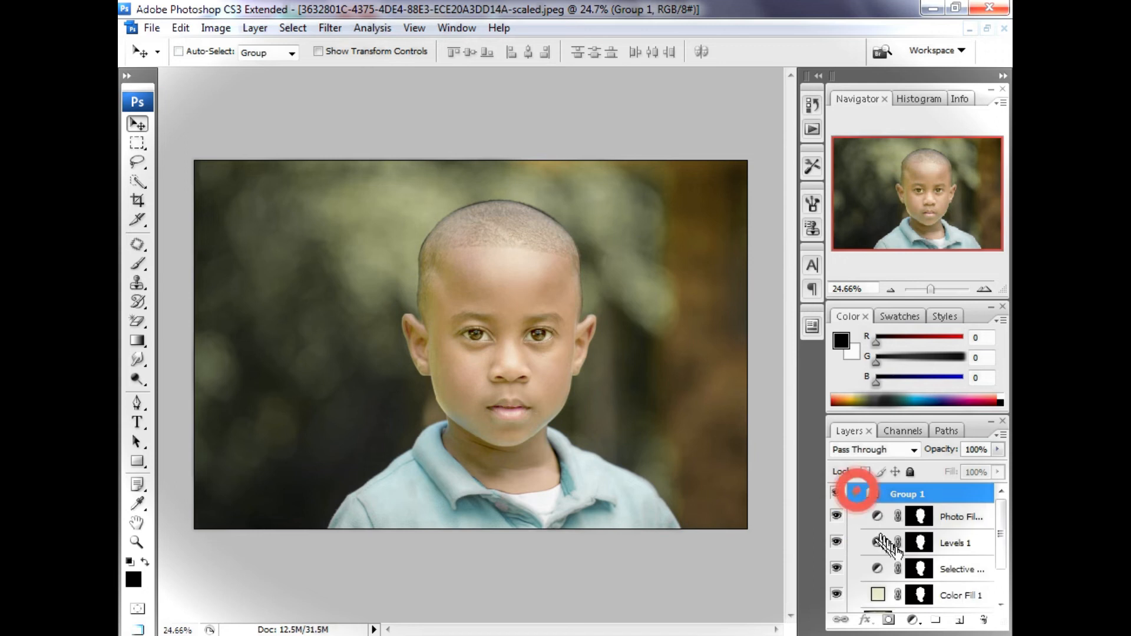
scroll(925, 566, down, 1)
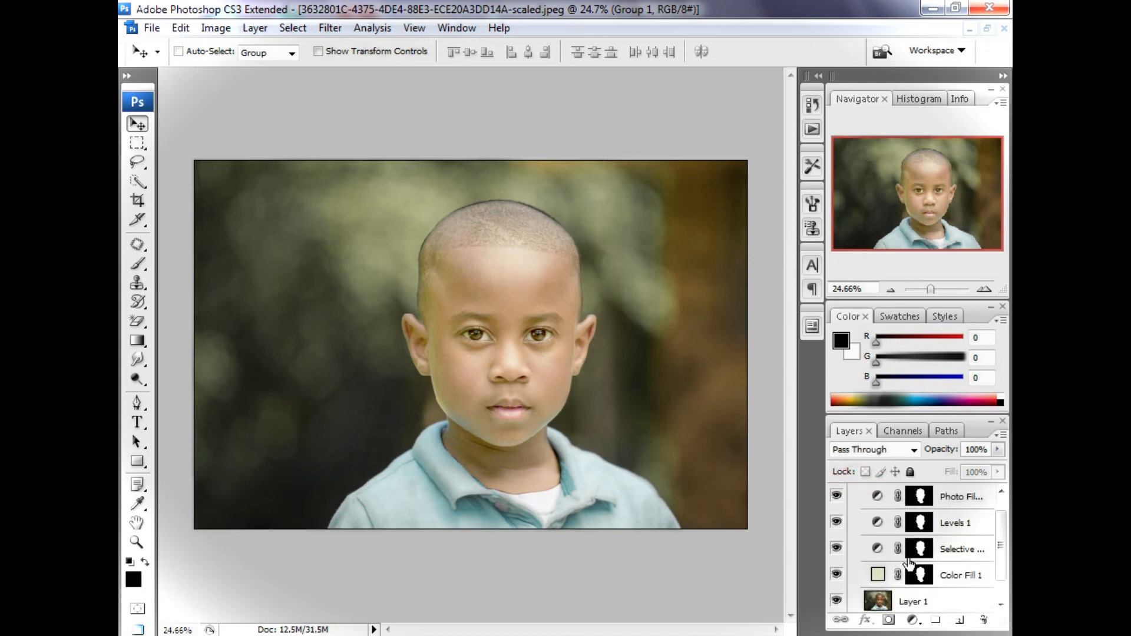
click(914, 603)
drag(1003, 560, 1005, 538)
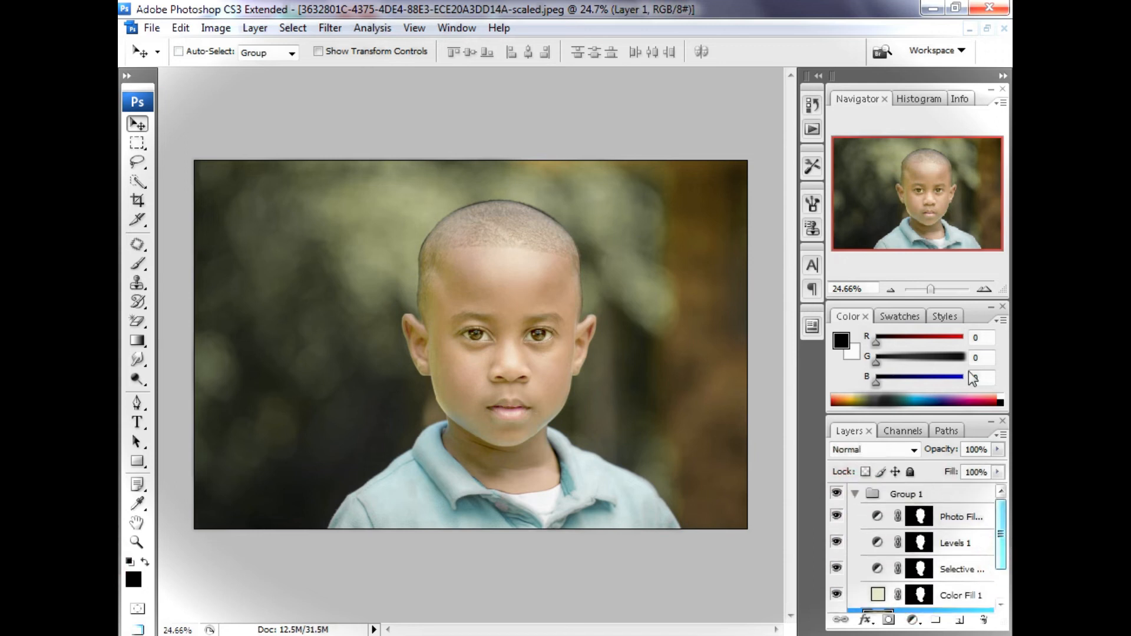
drag(932, 290, 937, 290)
drag(904, 205, 917, 171)
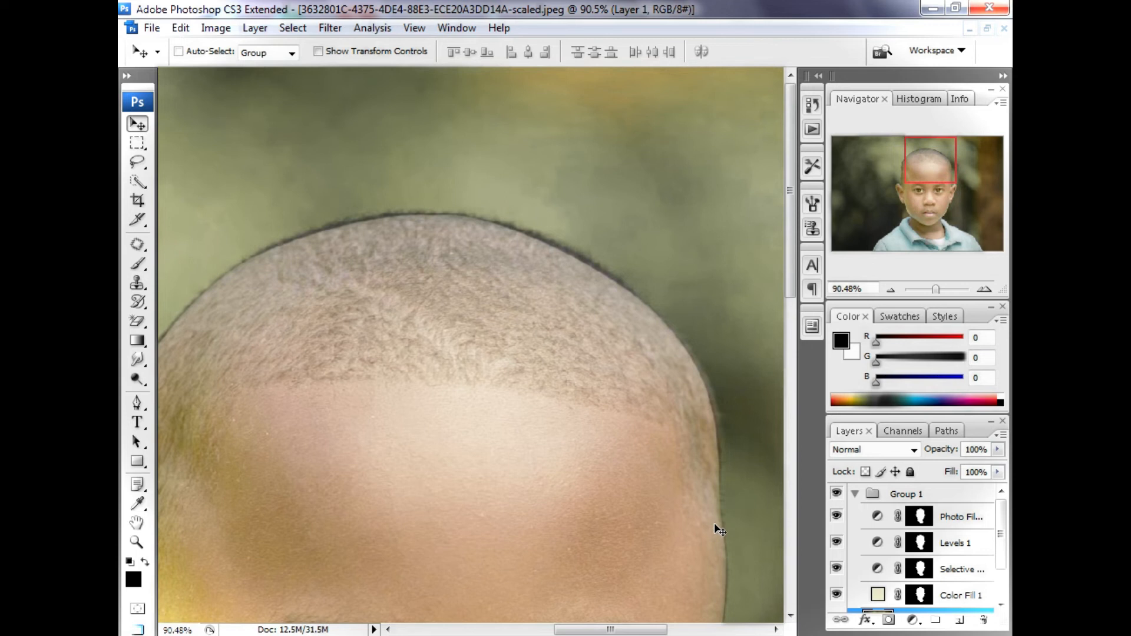
key(s)
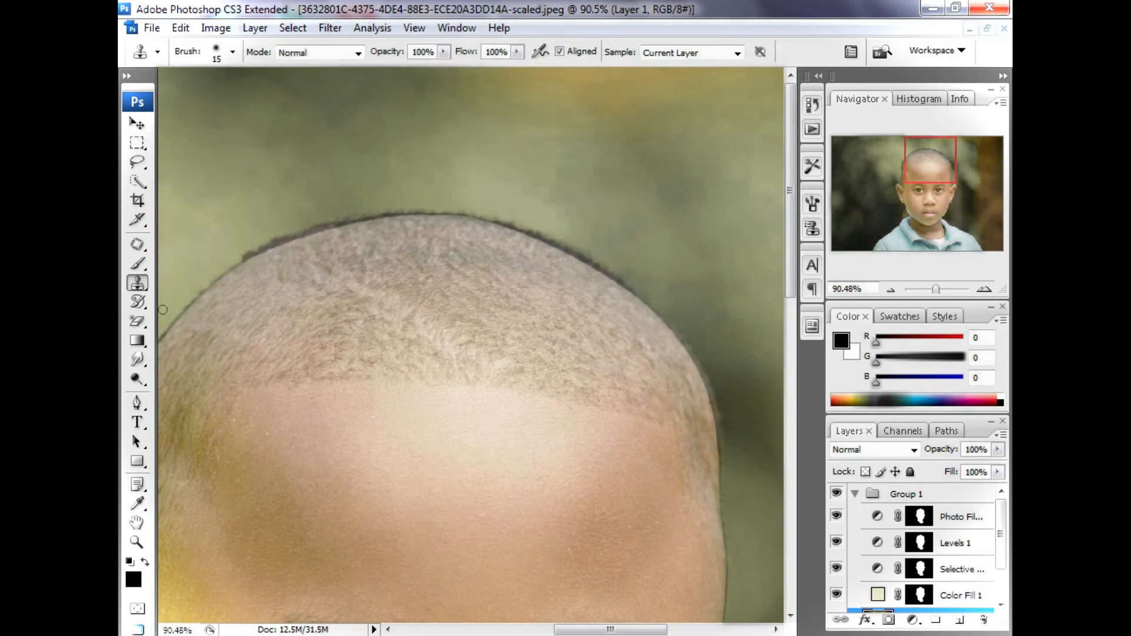
click(137, 123)
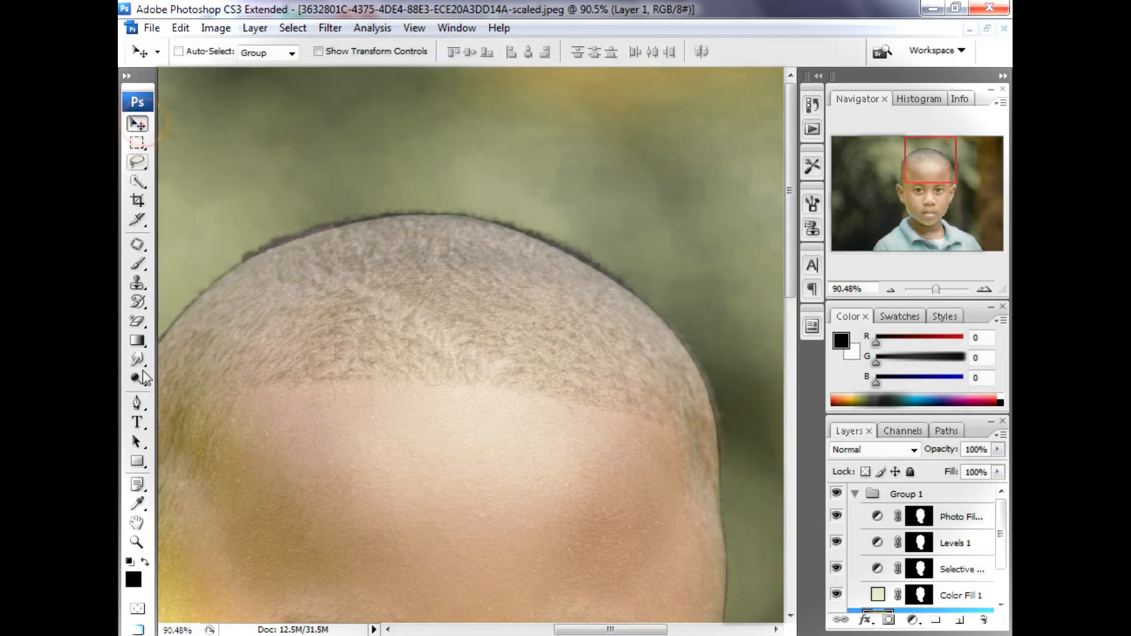
Start a pen path on the head outline just above the ear on the image's right and trace it up over the crown
click(137, 403)
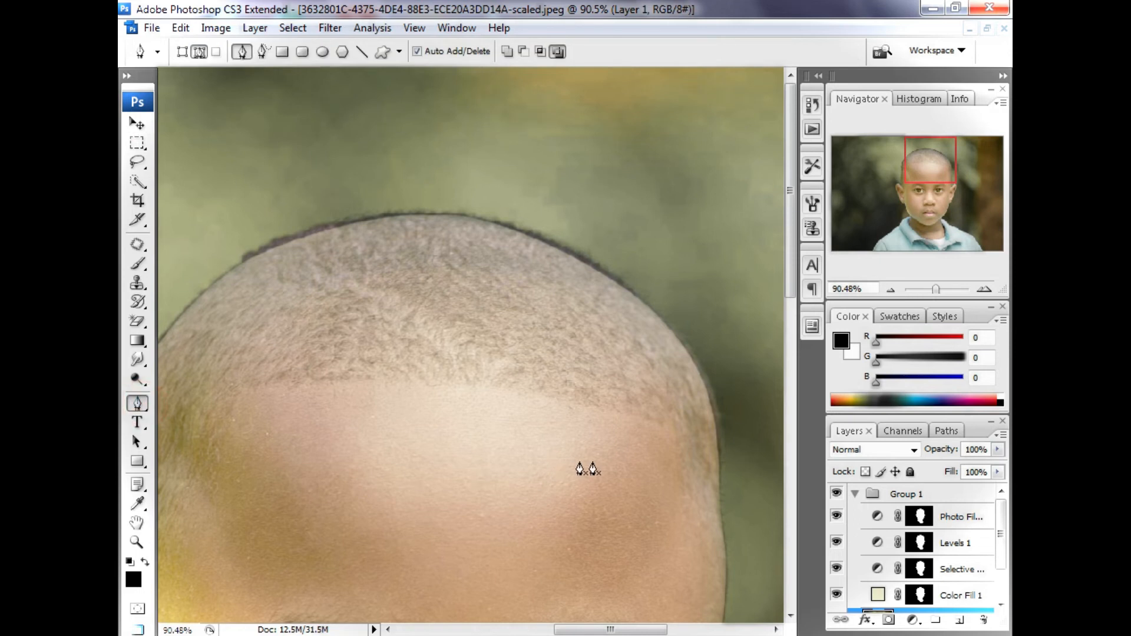
drag(599, 462, 472, 323)
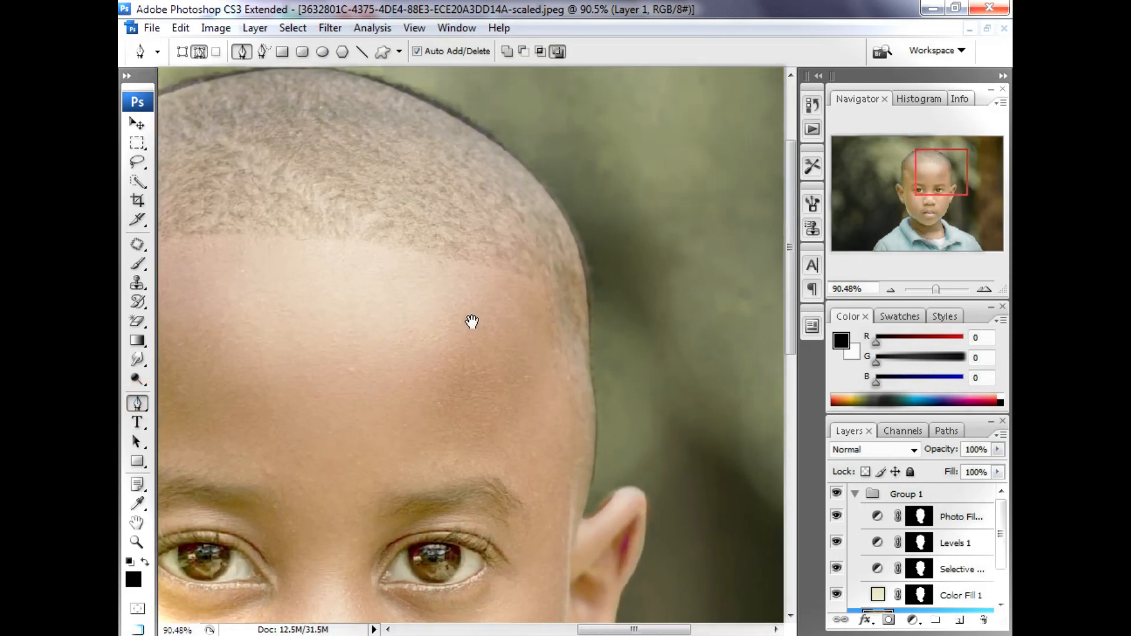
drag(596, 426, 590, 402)
drag(588, 339, 586, 300)
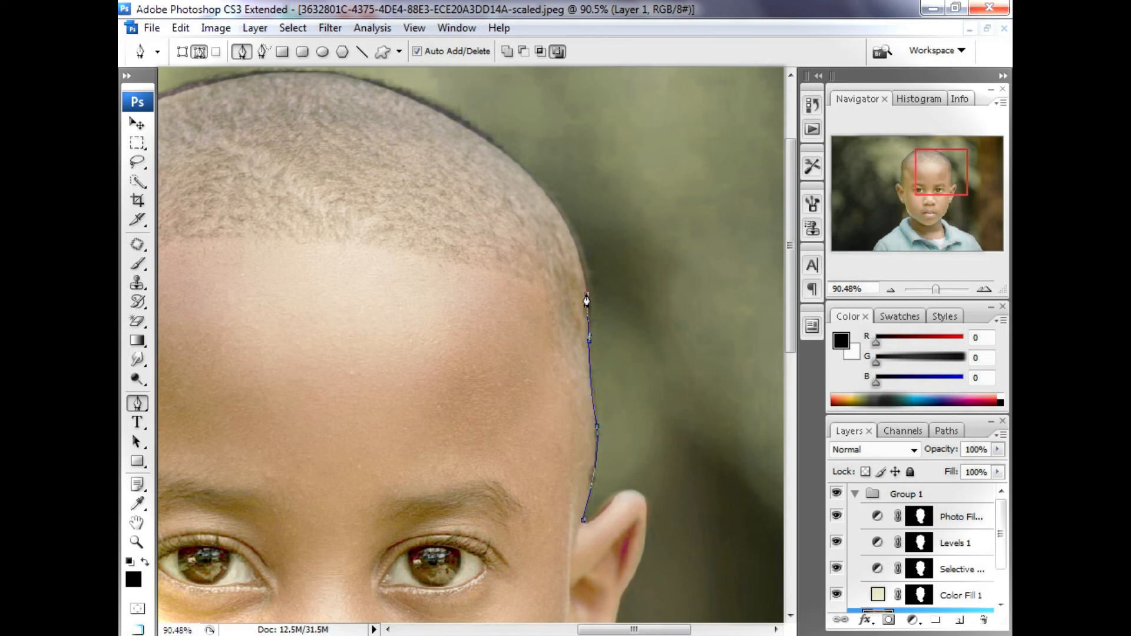
drag(510, 156, 579, 204)
drag(462, 227, 611, 319)
drag(435, 172, 390, 195)
drag(480, 149, 577, 175)
drag(641, 256, 619, 238)
Continue the pen path down the opposite side of the head outline toward the other ear
drag(361, 238, 287, 308)
drag(267, 245, 295, 226)
click(280, 371)
drag(287, 308, 281, 312)
drag(279, 469, 281, 500)
drag(276, 439, 275, 428)
drag(290, 512, 258, 430)
Run the path back through the background outside the head and close it at its starting point above the ear
click(238, 268)
drag(287, 146, 204, 249)
click(441, 133)
click(549, 133)
click(625, 169)
click(681, 233)
drag(734, 332, 729, 341)
drag(723, 462, 723, 472)
click(684, 569)
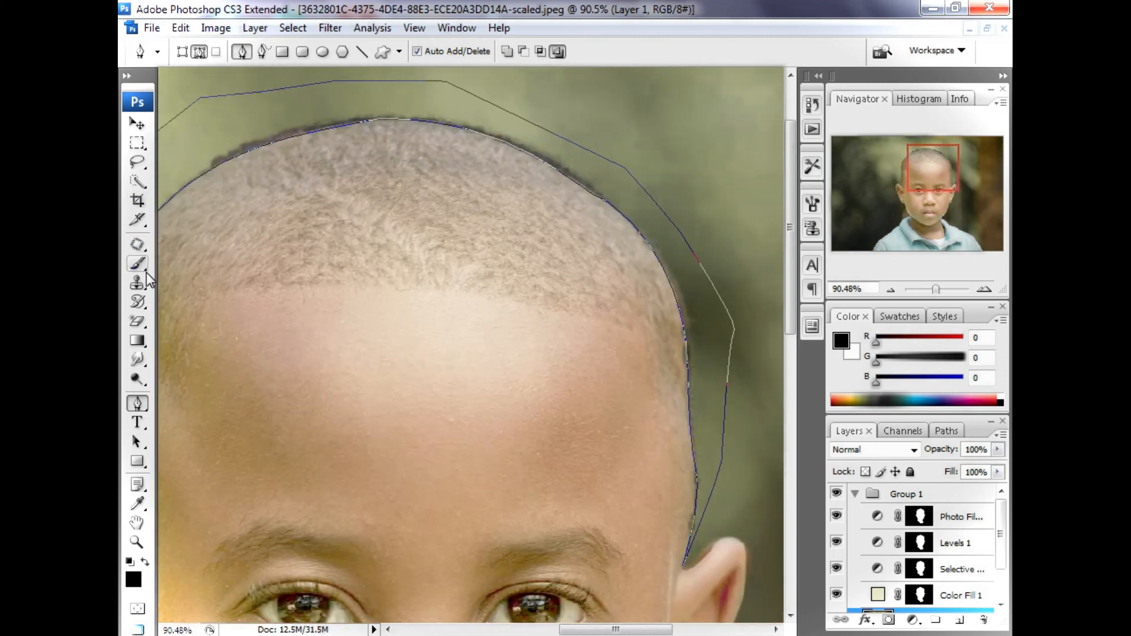
Convert the closed path into a new anti-aliased selection and patch the dark head edge with clean background from beyond the head
right_click(316, 102)
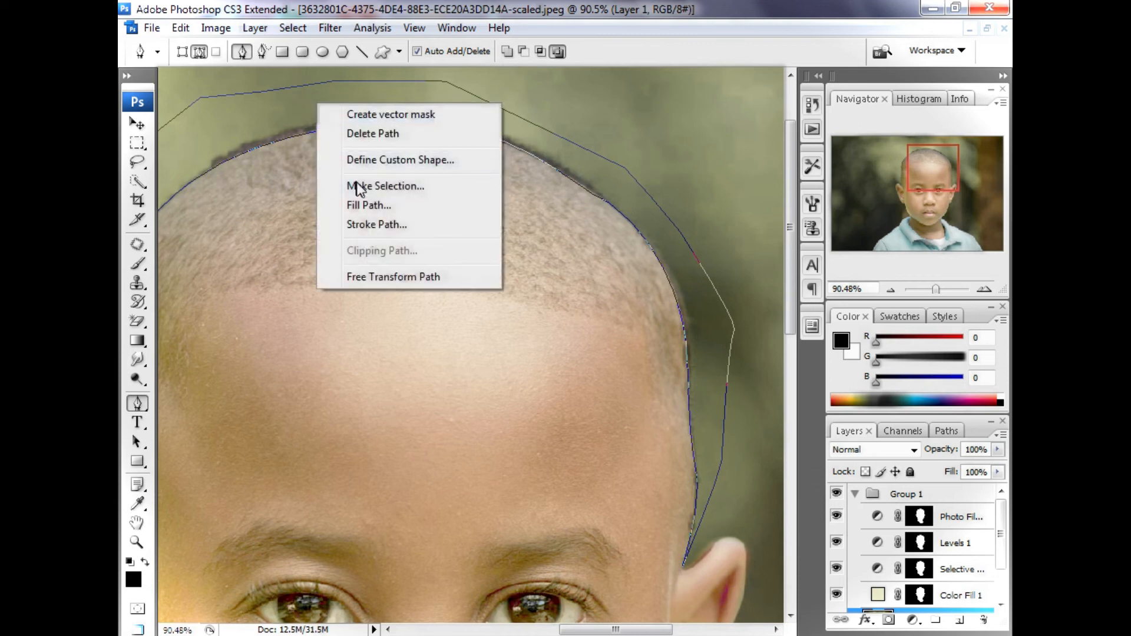
click(366, 186)
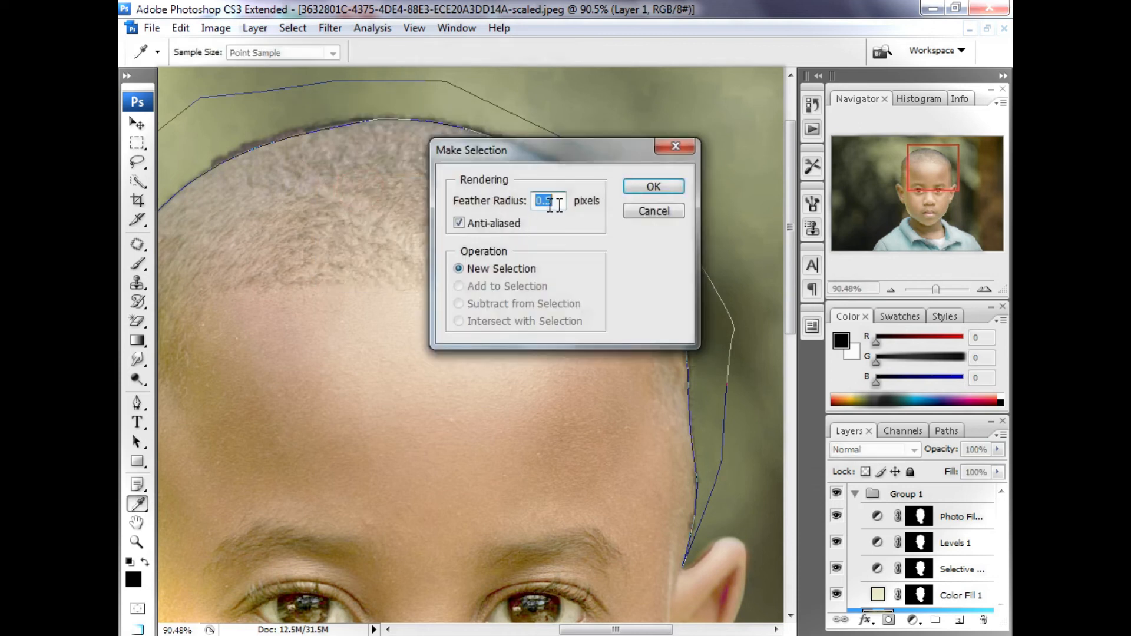
click(646, 189)
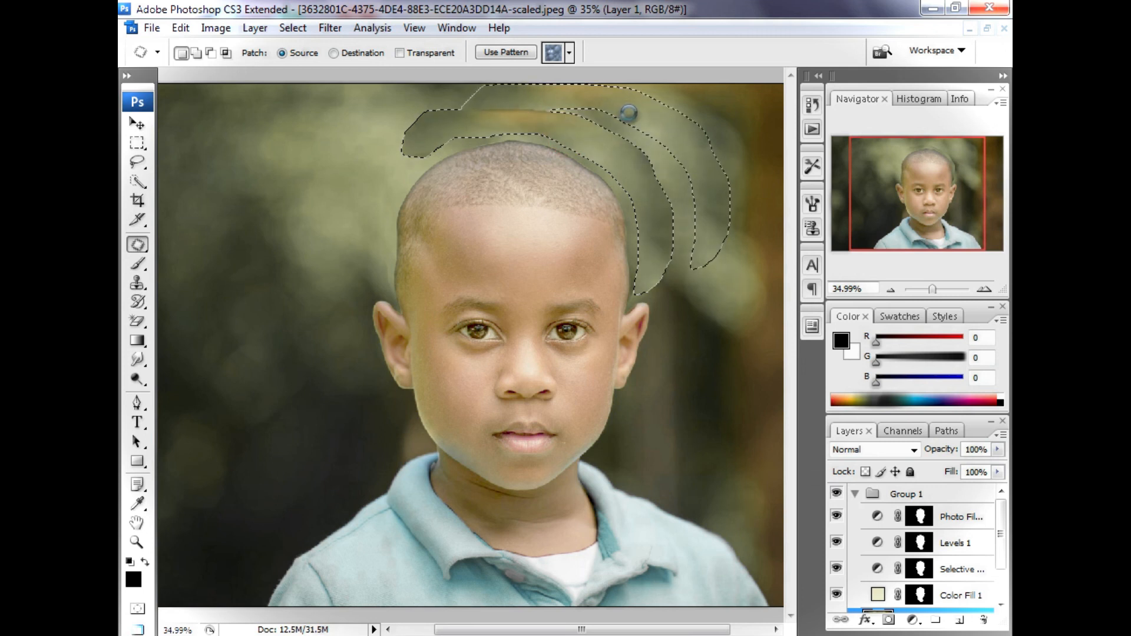
click(631, 112)
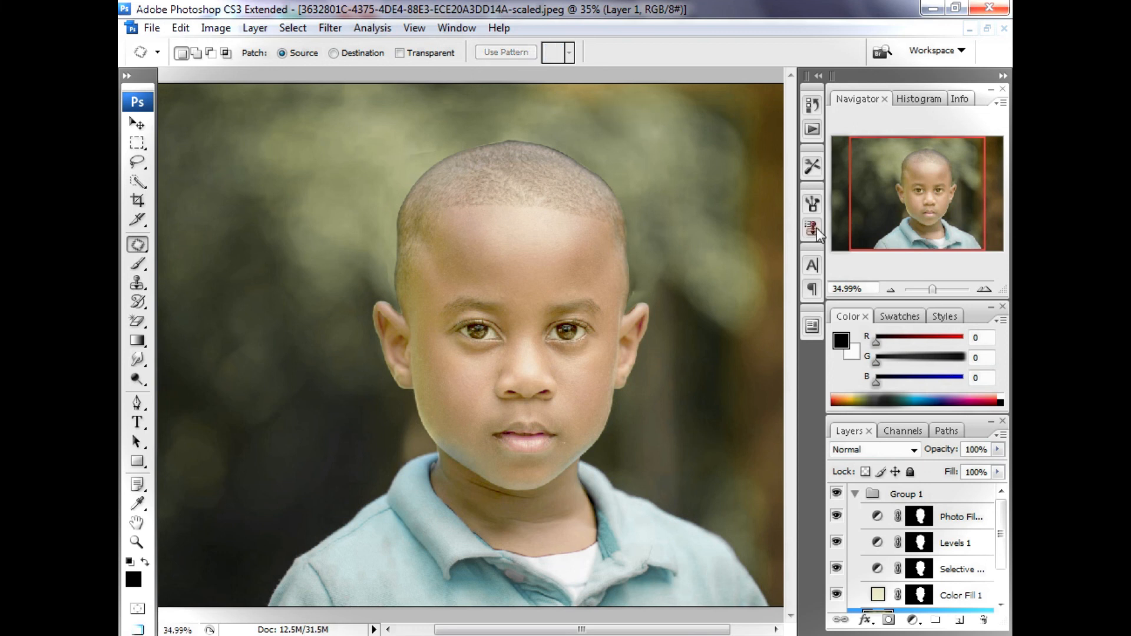
Collapse Group 1 and toggle its visibility to compare the cleaned-up, lightened portrait with the original
drag(932, 288, 930, 289)
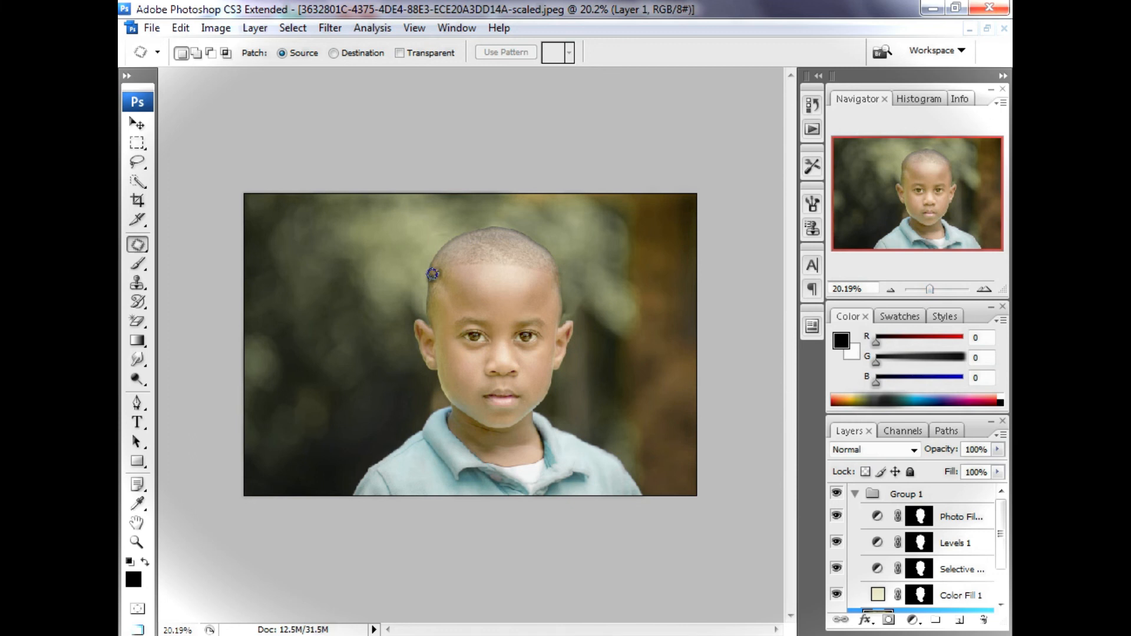
click(138, 123)
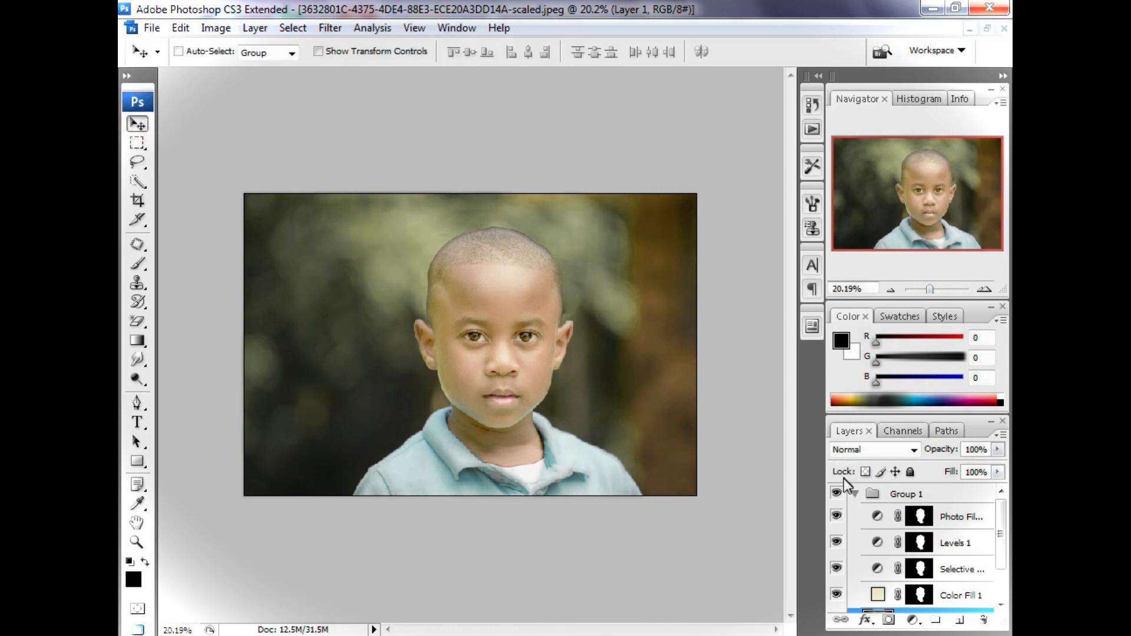
click(855, 494)
click(838, 494)
click(838, 494)
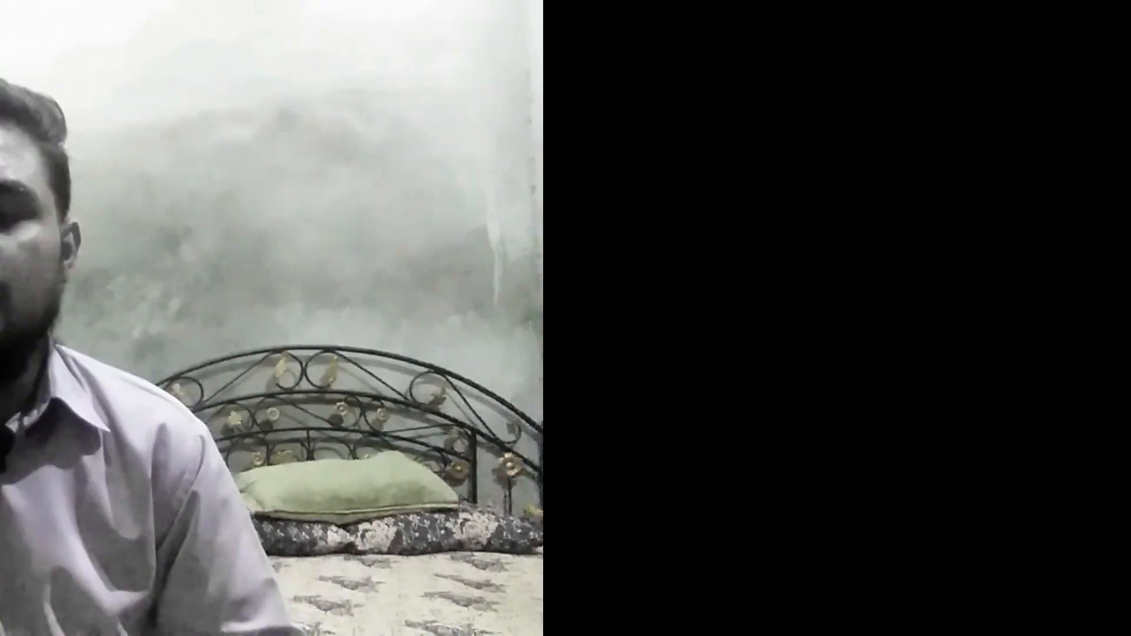